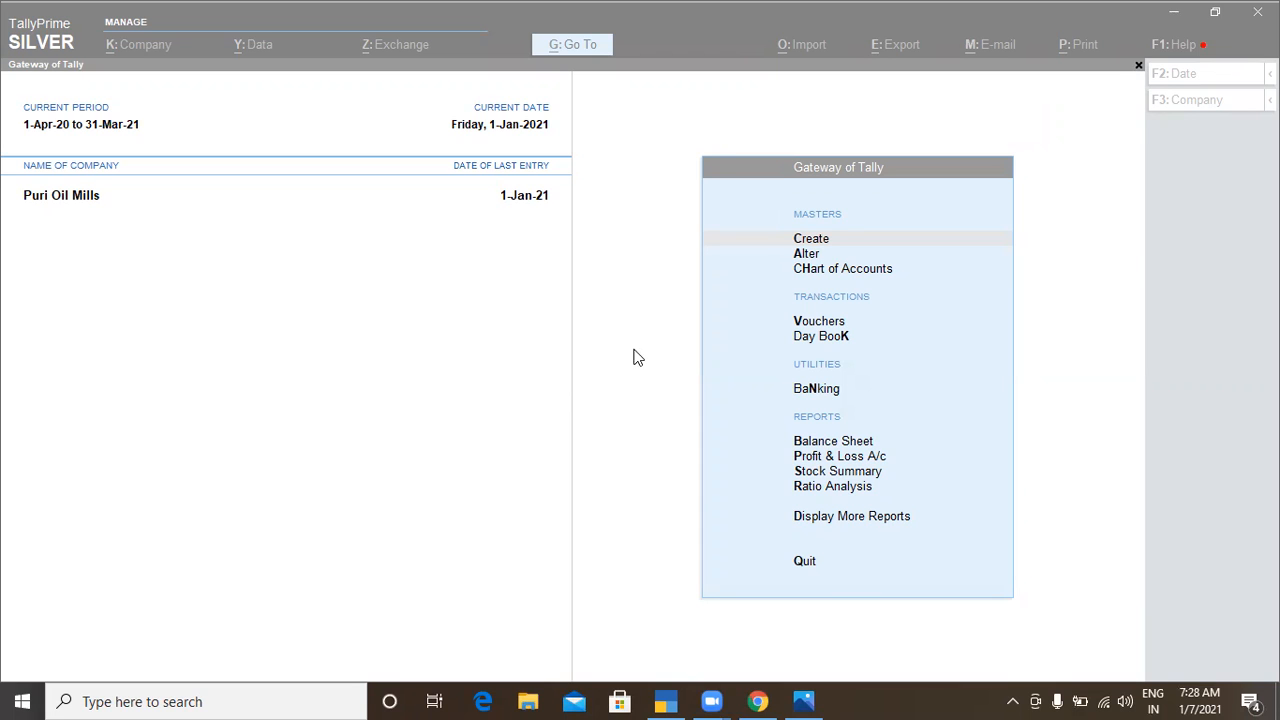
# - Open a new payment voucher for Puri Oil Mills and set the voucher date to 2-1-2021
pyautogui.click(494, 360)
pyautogui.press('Escape')
pyautogui.press('Escape')
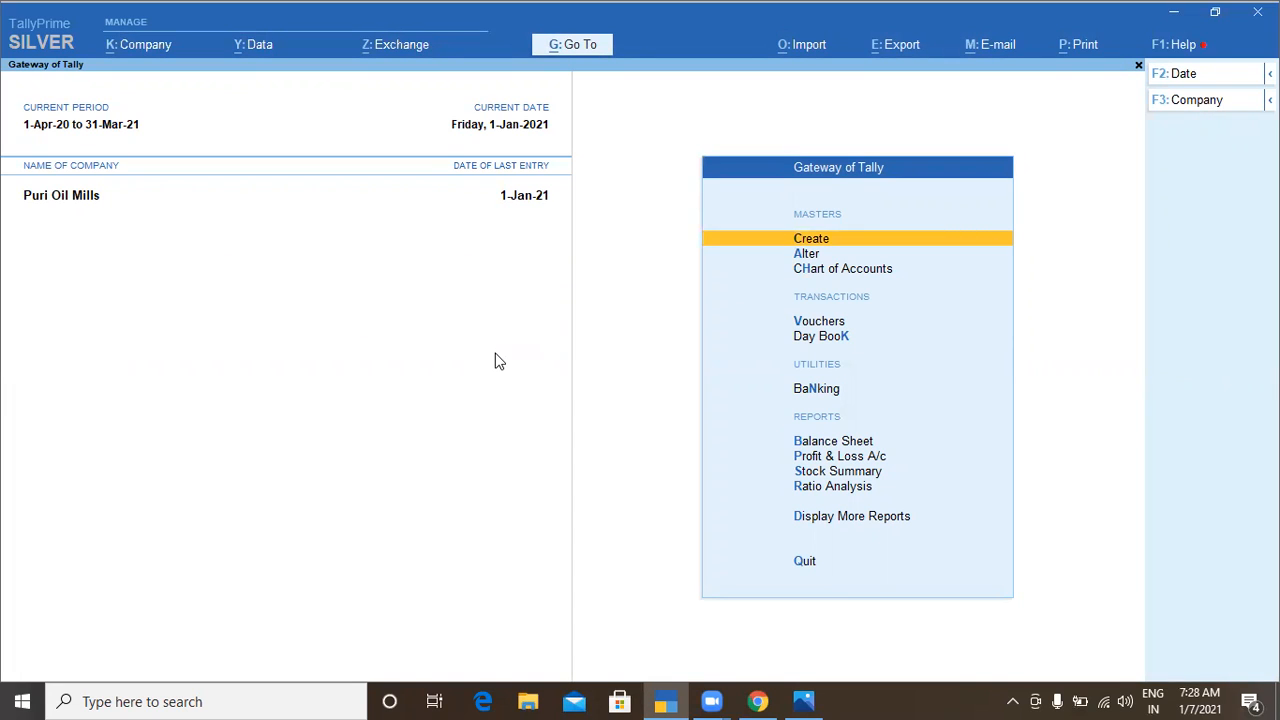
pyautogui.press('Down')
pyautogui.press('Down')
pyautogui.press('Down')
pyautogui.press('Return')
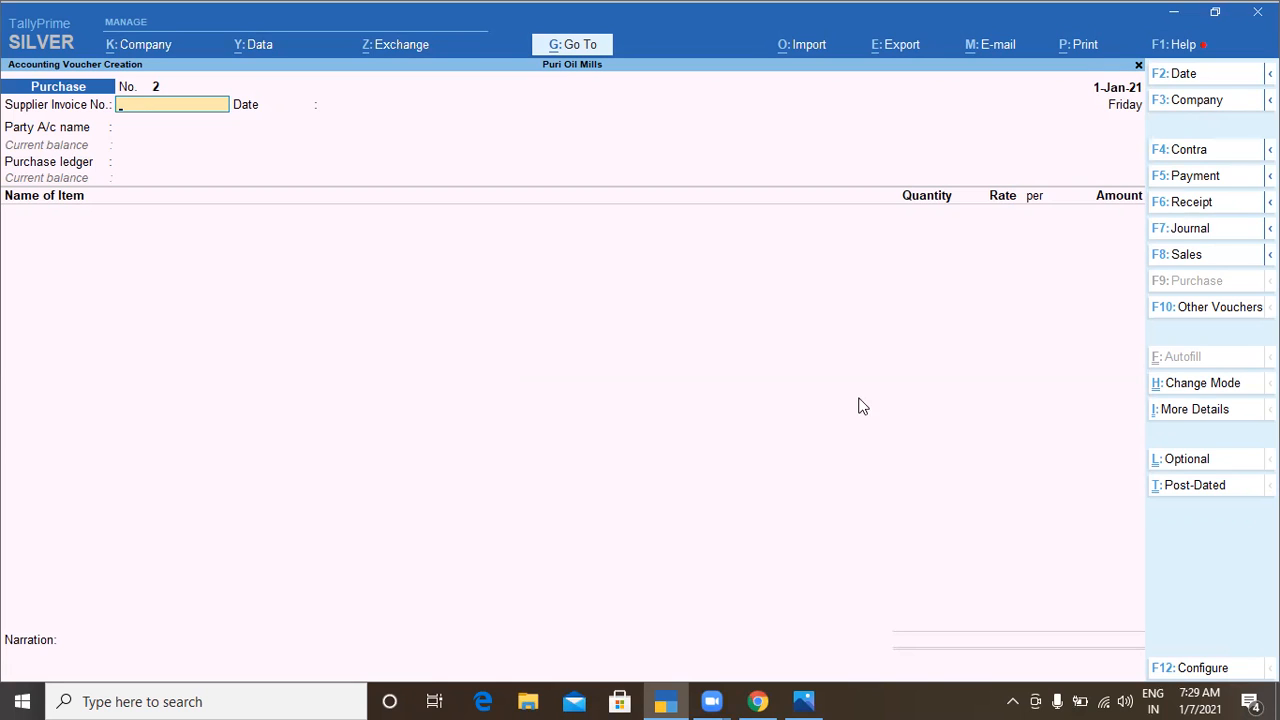
pyautogui.click(1197, 178)
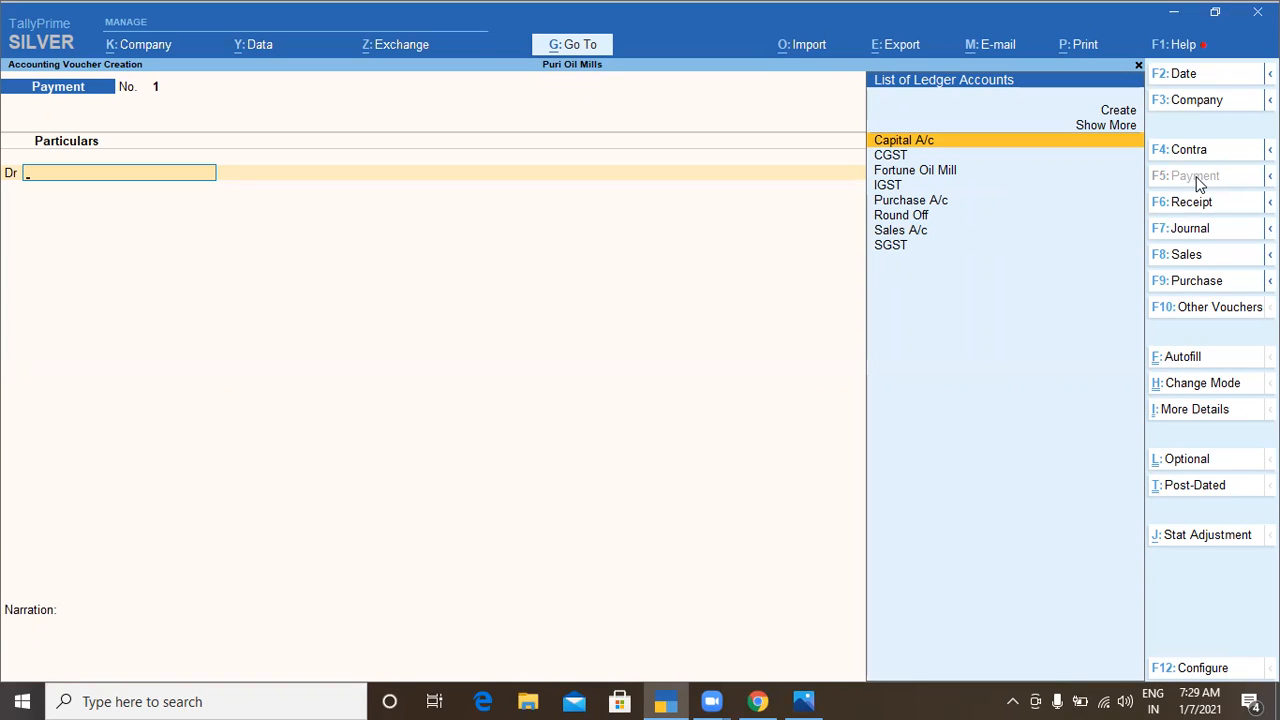
pyautogui.click(1180, 80)
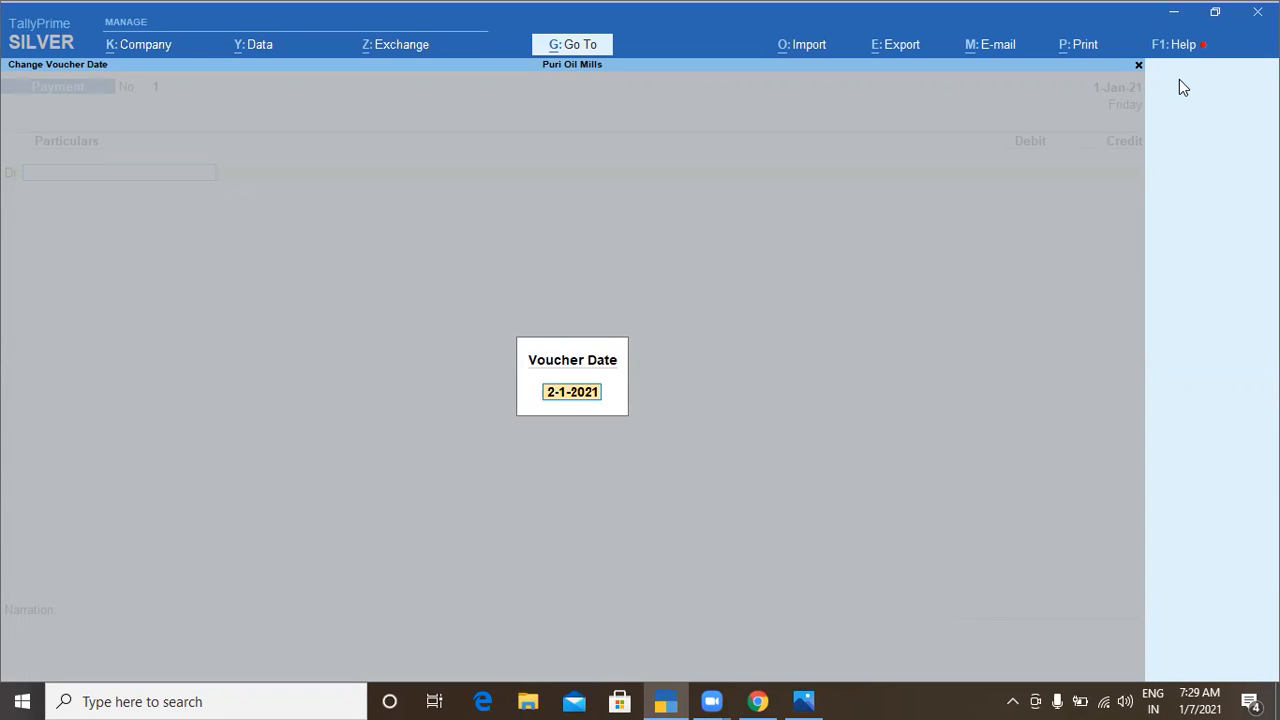
pyautogui.press('Return')
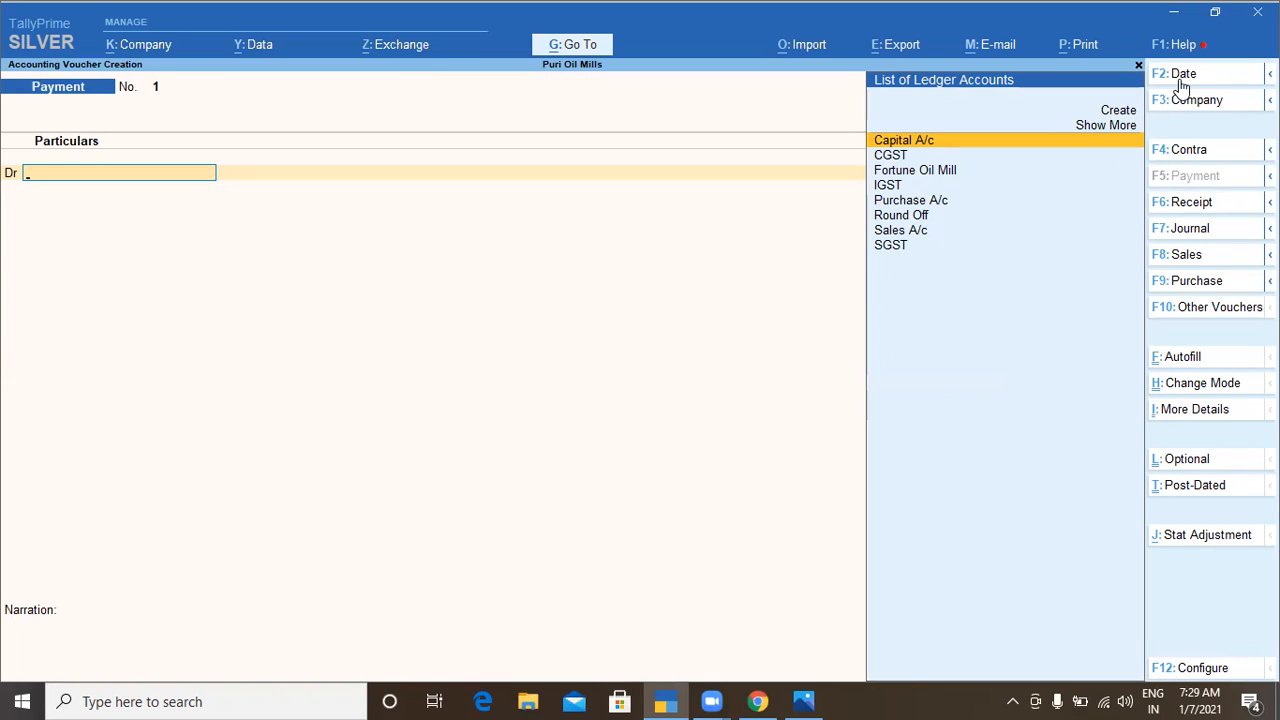
# - Debit the Fortune Oil Mill ledger with 4,480.00
pyautogui.press('Down')
pyautogui.press('Down')
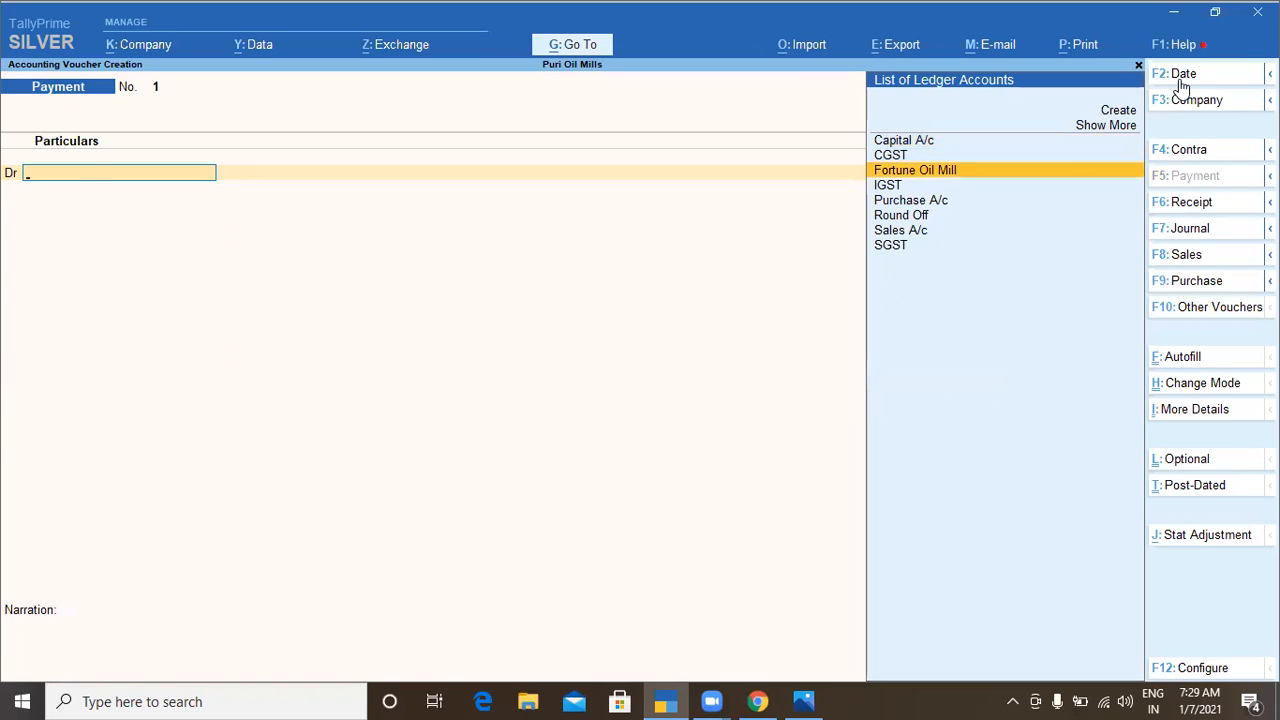
pyautogui.press('Return')
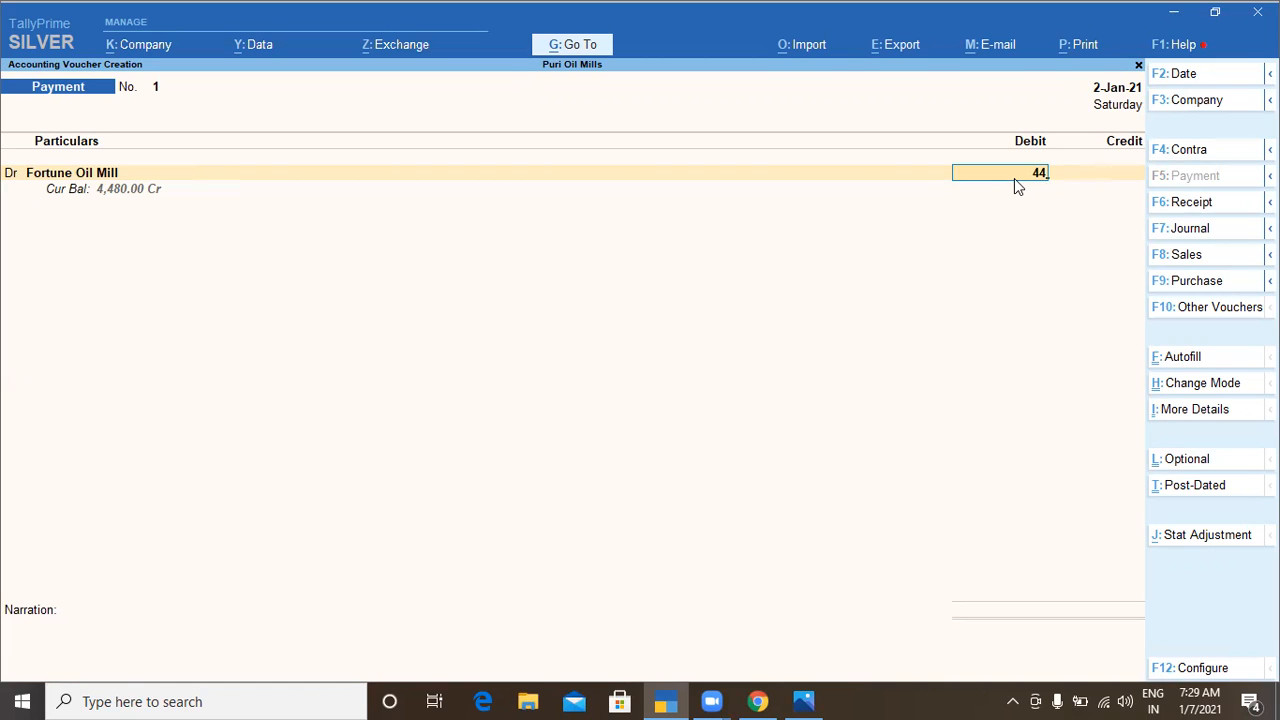
pyautogui.press('Return')
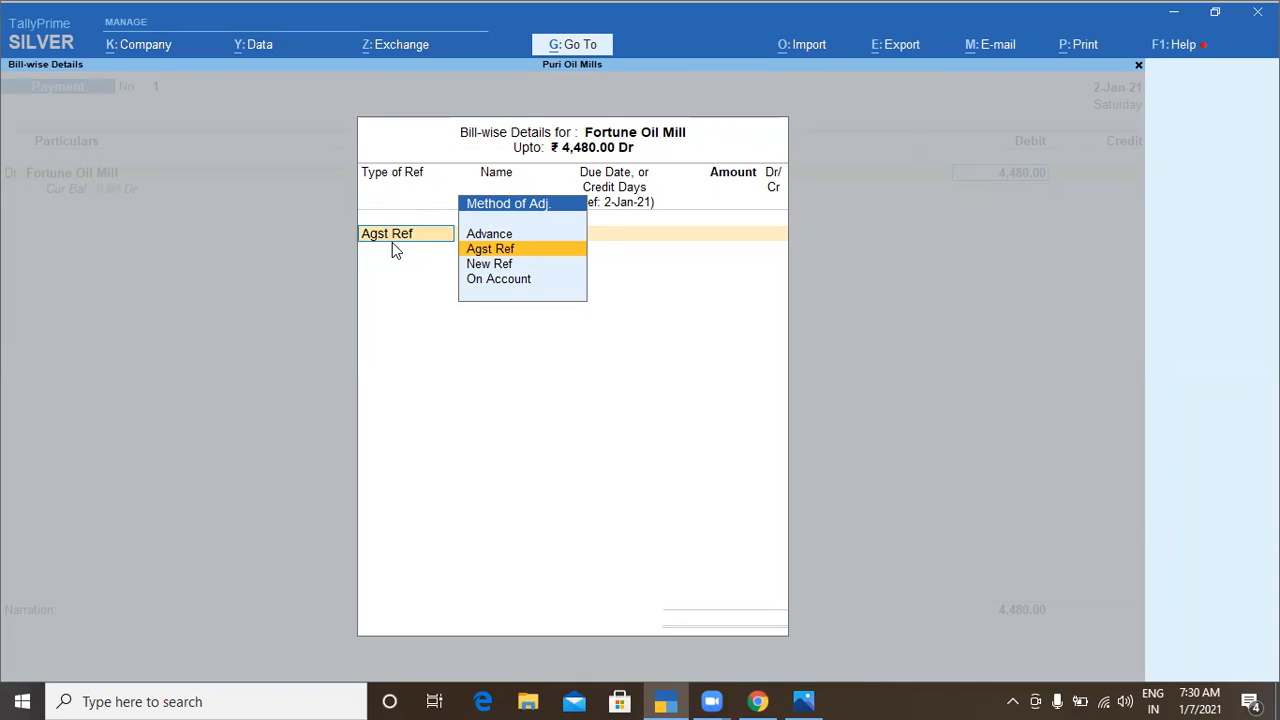
# - Allocate the full 4,480.00 as Agst Ref to Fortune Oil Mill's pending bill FOM/2020/02
pyautogui.press('Return')
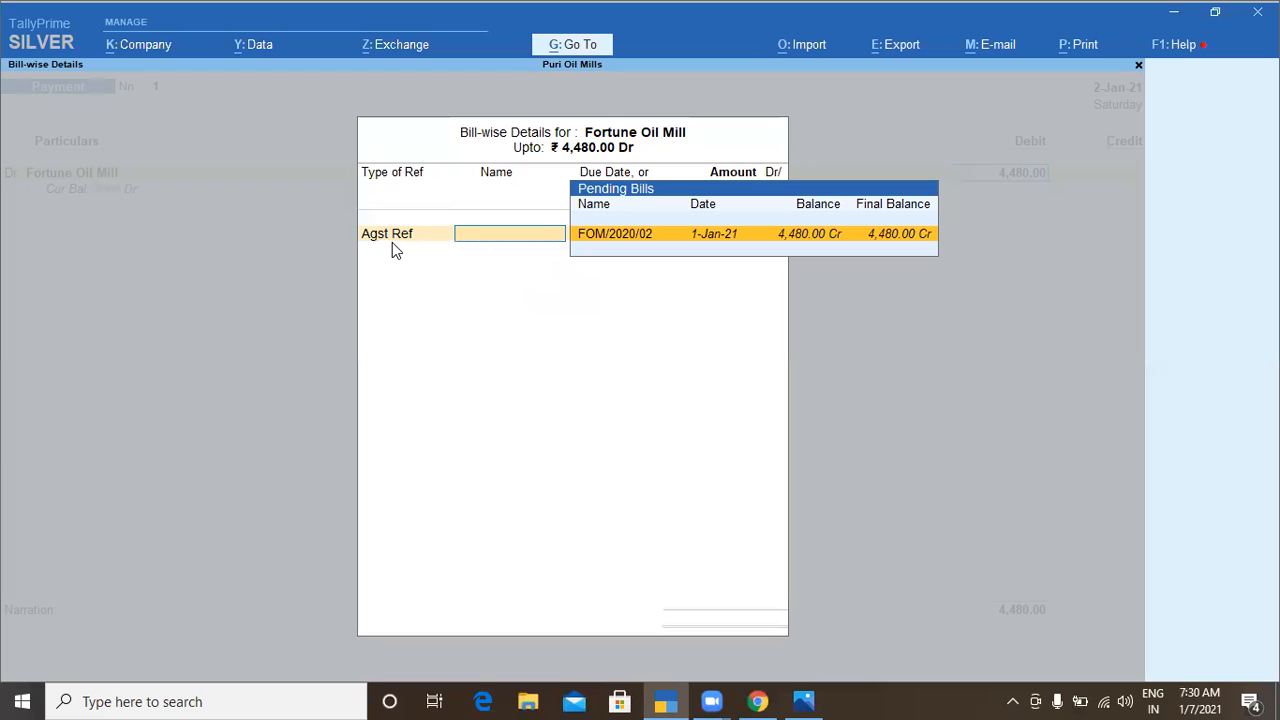
pyautogui.click(633, 240)
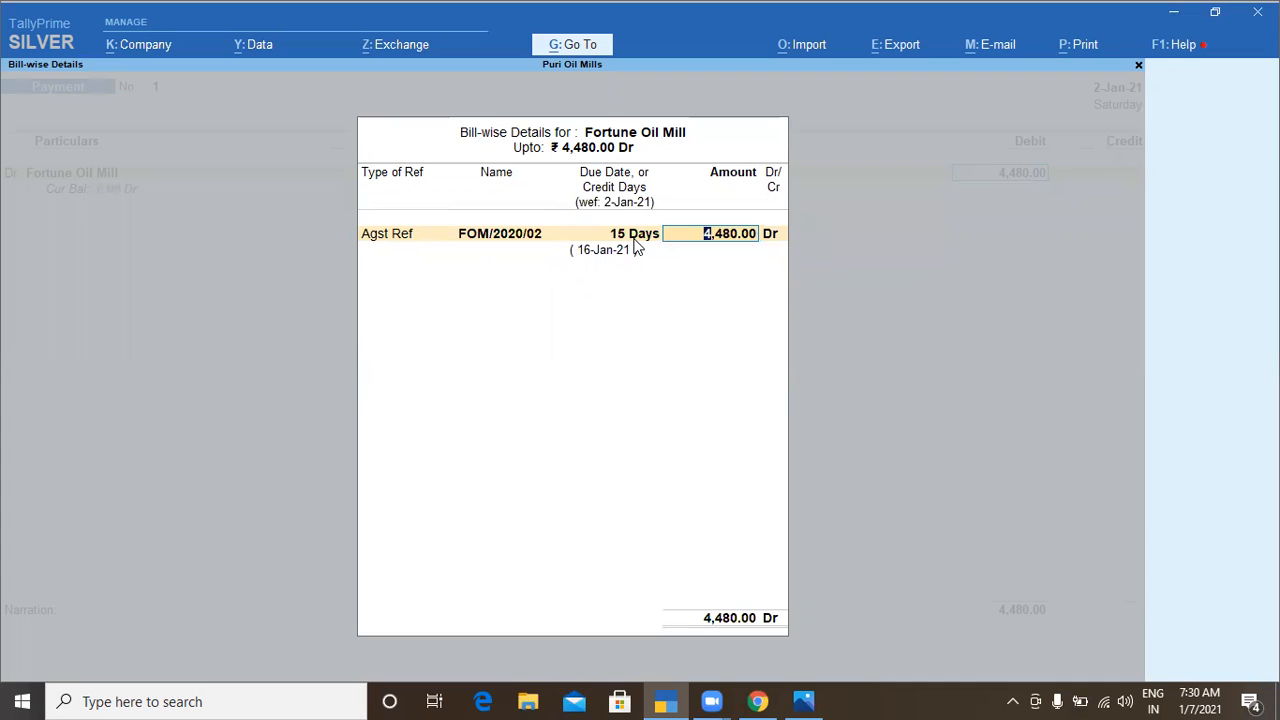
pyautogui.press('Return')
pyautogui.press('Return')
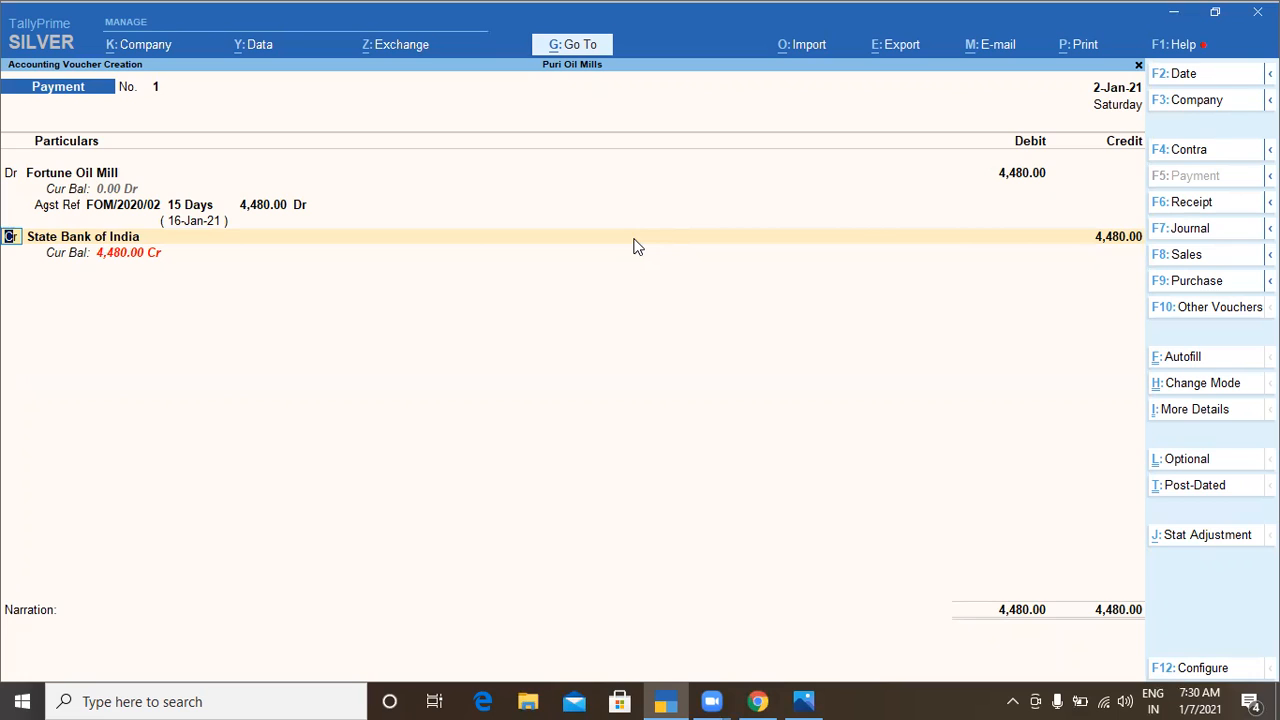
# - Change the voucher's credit ledger to Cash for 4,480.00 and save the payment with a blank narration
pyautogui.press('Return')
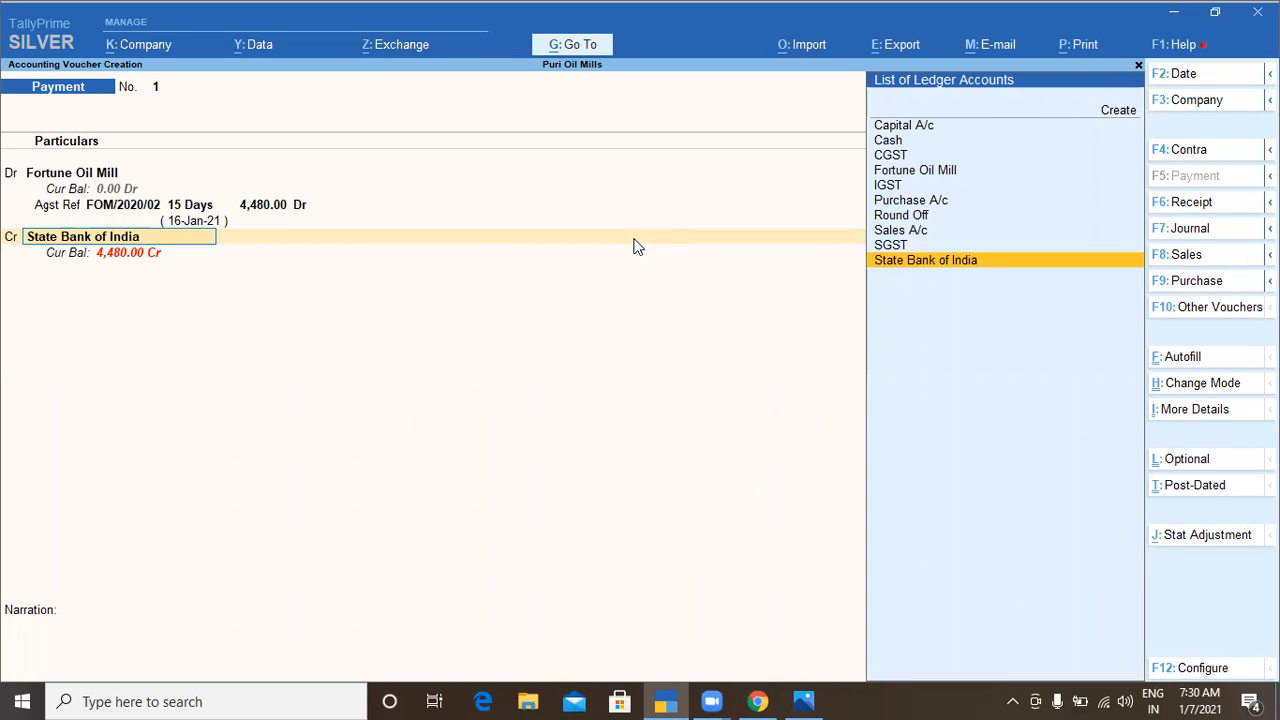
pyautogui.press('Up')
pyautogui.press('Up')
pyautogui.press('Up')
pyautogui.press('Up')
pyautogui.press('Up')
pyautogui.press('Up')
pyautogui.press('Up')
pyautogui.press('Up')
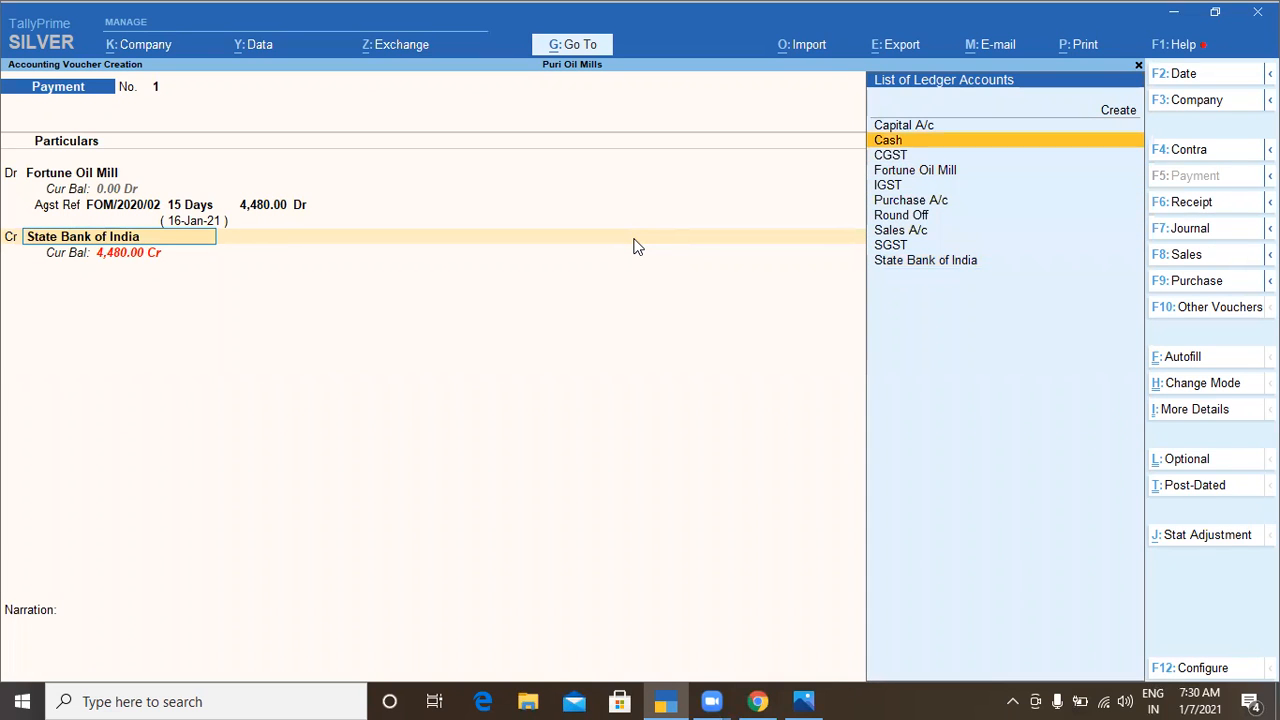
pyautogui.press('Return')
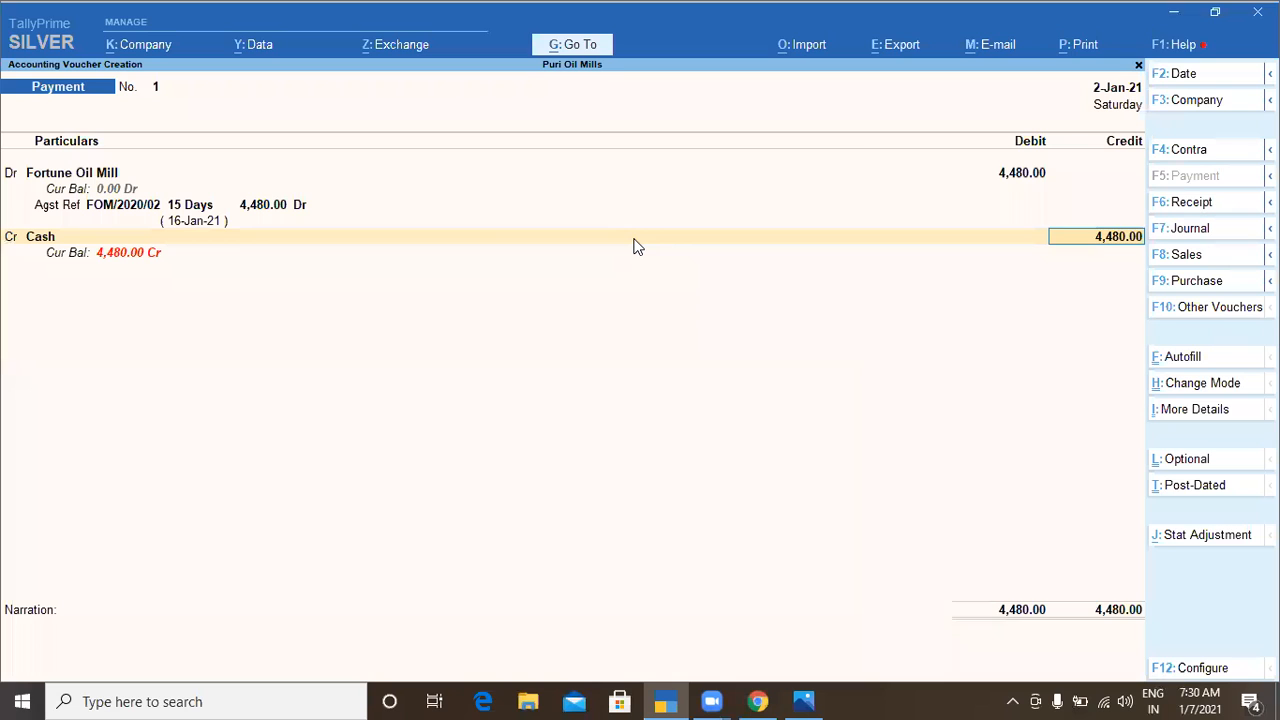
pyautogui.press('Return')
pyautogui.press('Return')
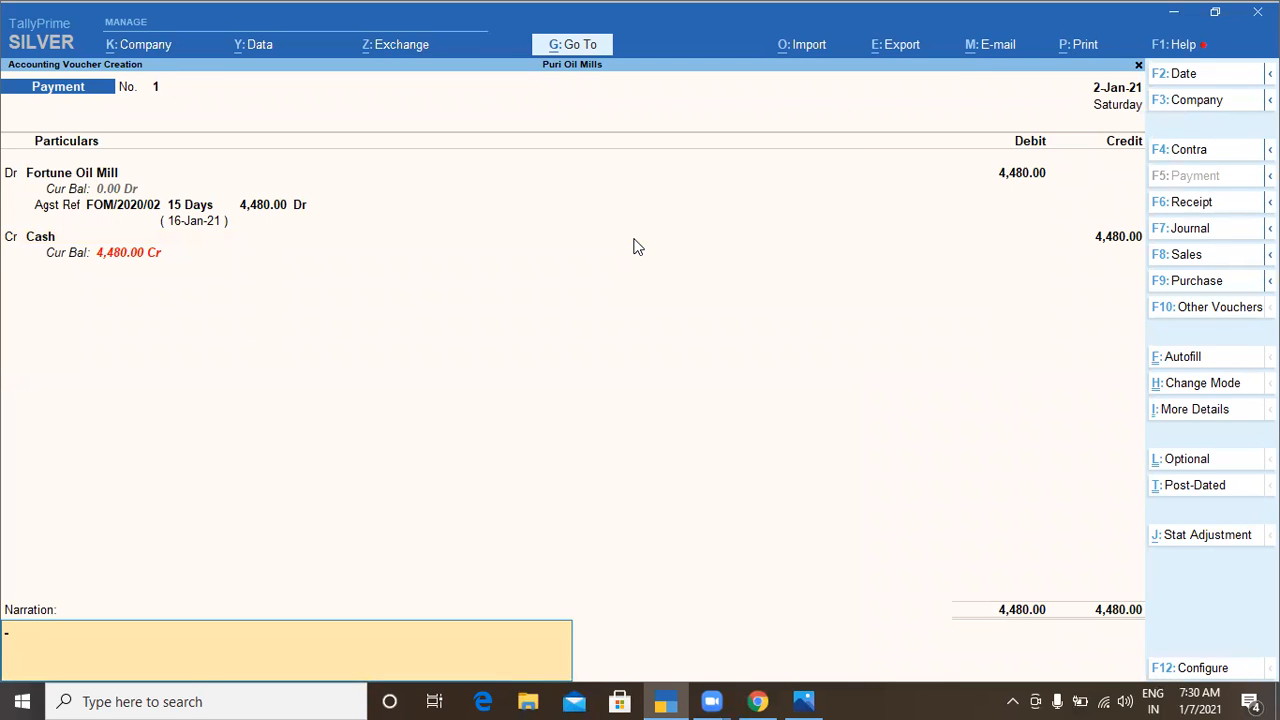
pyautogui.press('Return')
pyautogui.press('Return')
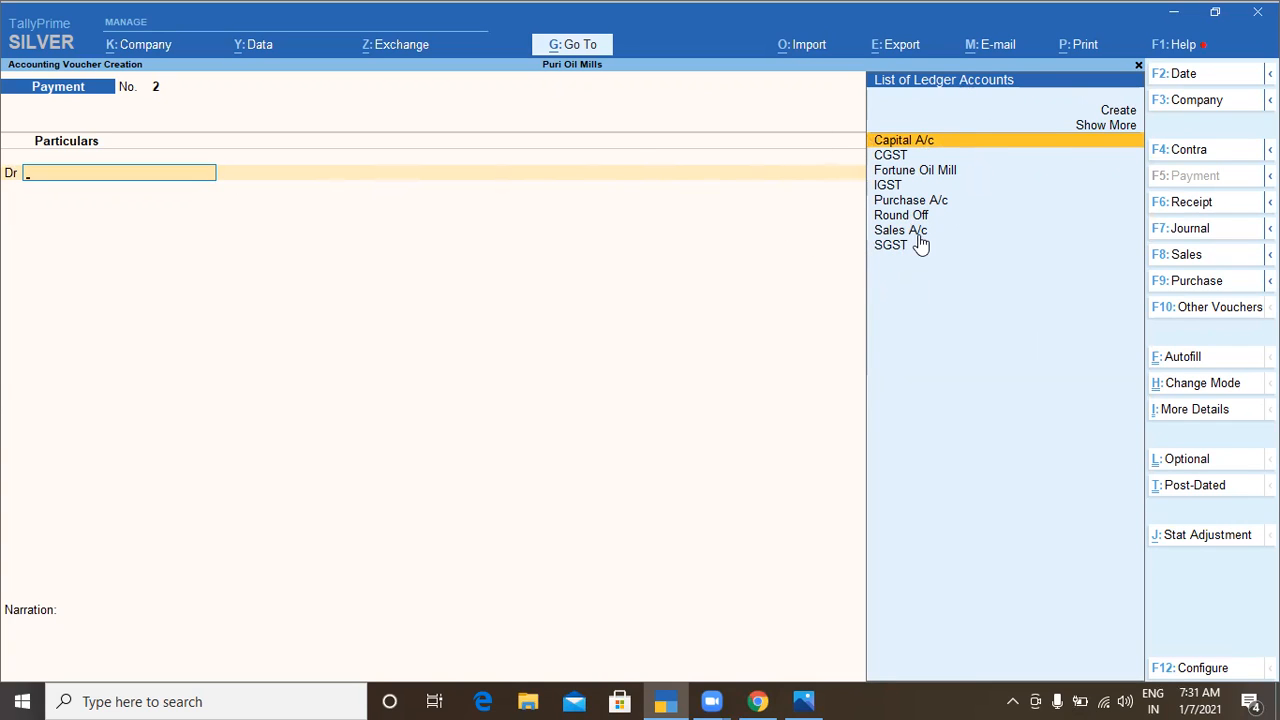
# - Start a new ledger from the next payment voucher's debit line and name it Electricity Exp
pyautogui.press('Up')
pyautogui.press('Up')
pyautogui.press('Return')
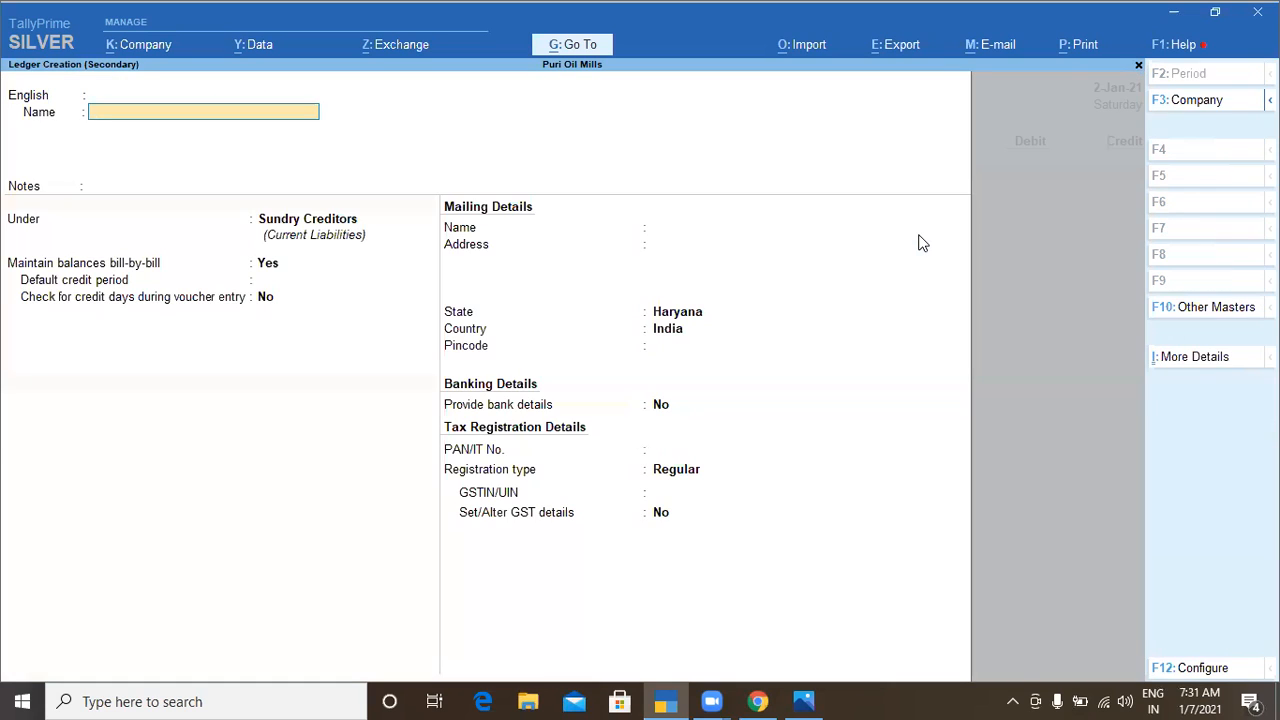
pyautogui.write('Electricity')
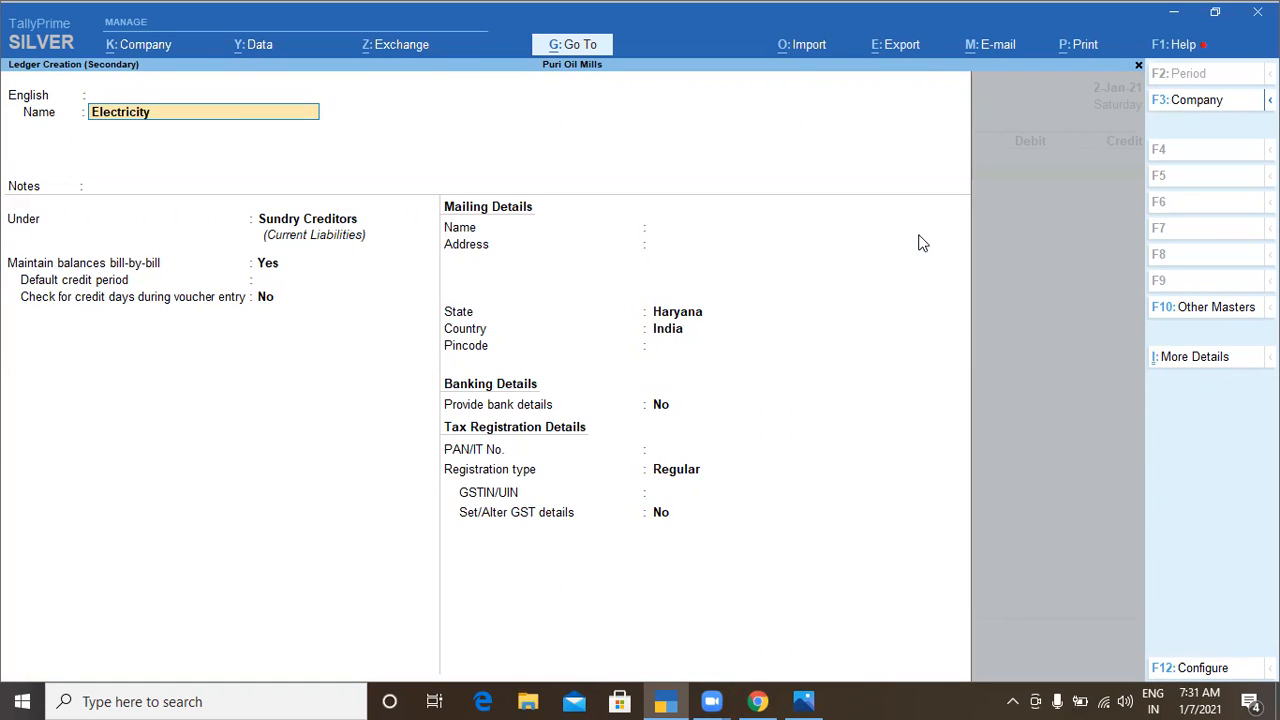
pyautogui.write(' Exp')
pyautogui.press('Return')
pyautogui.press('Return')
pyautogui.press('Return')
pyautogui.press('Return')
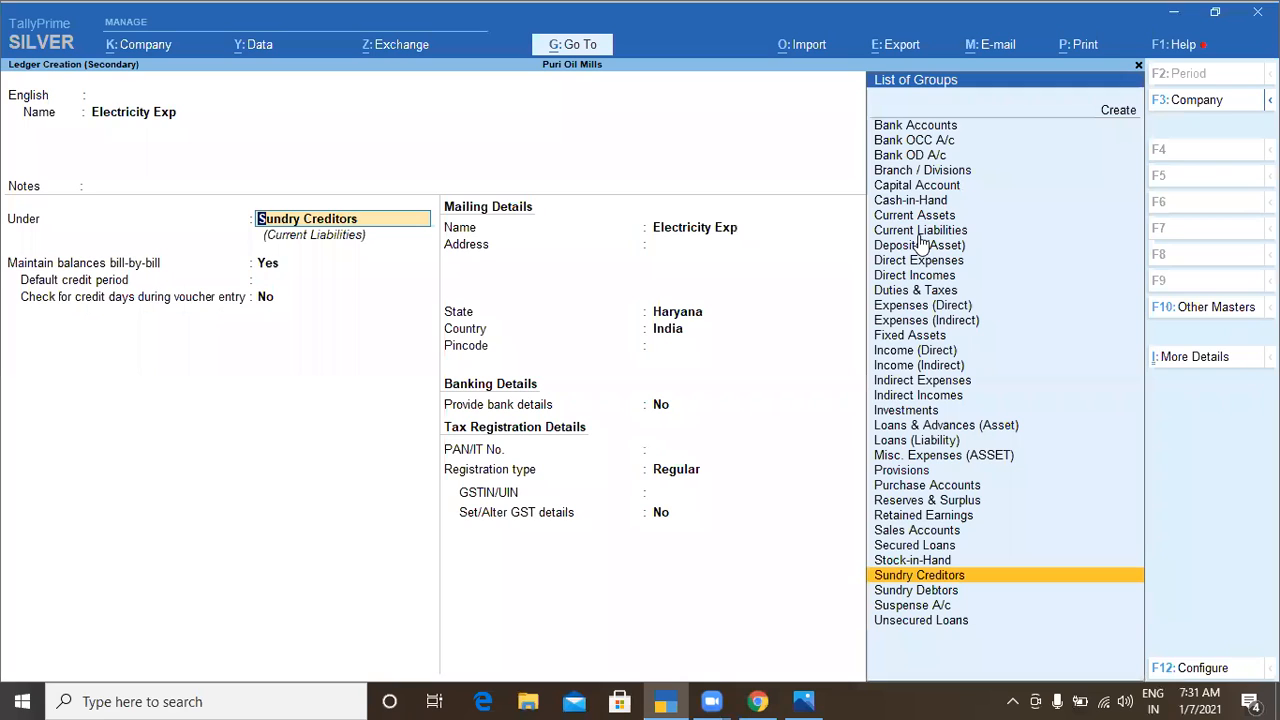
# - Group the Electricity Exp ledger under Indirect Expenses with the ledger type Not Applicable
pyautogui.write('Exp')
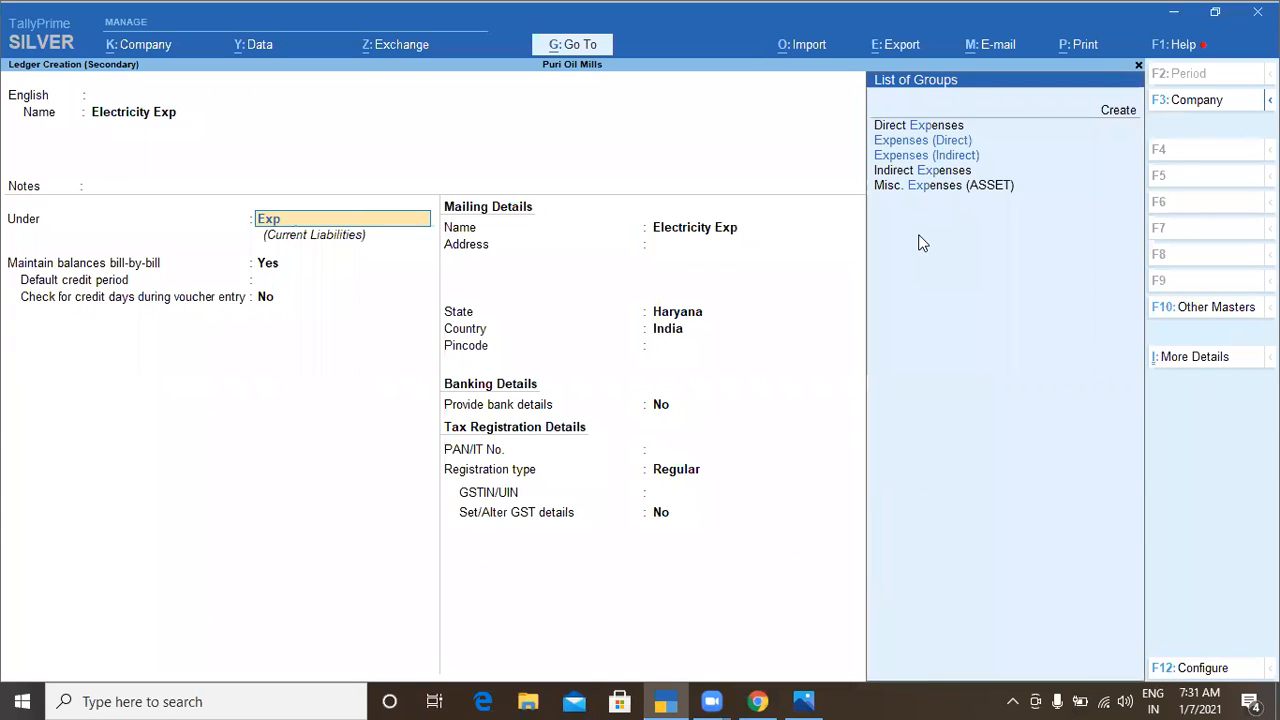
pyautogui.press('Down')
pyautogui.press('Down')
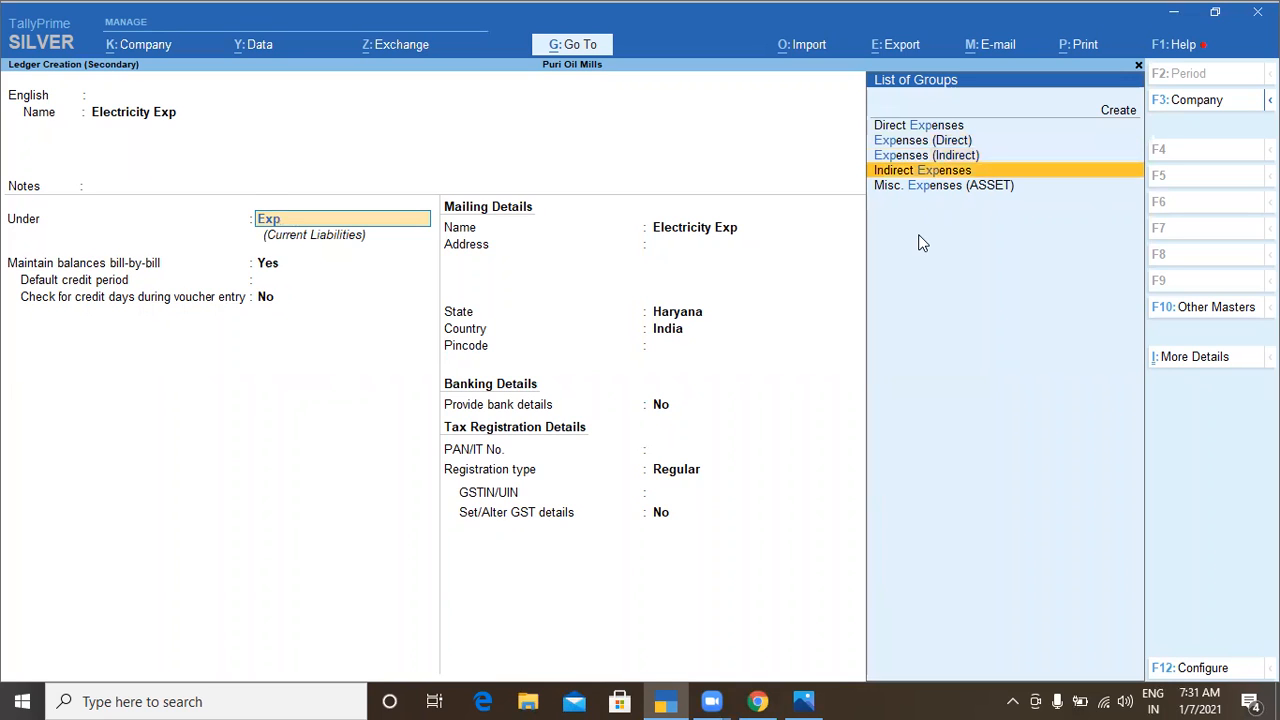
pyautogui.press('Return')
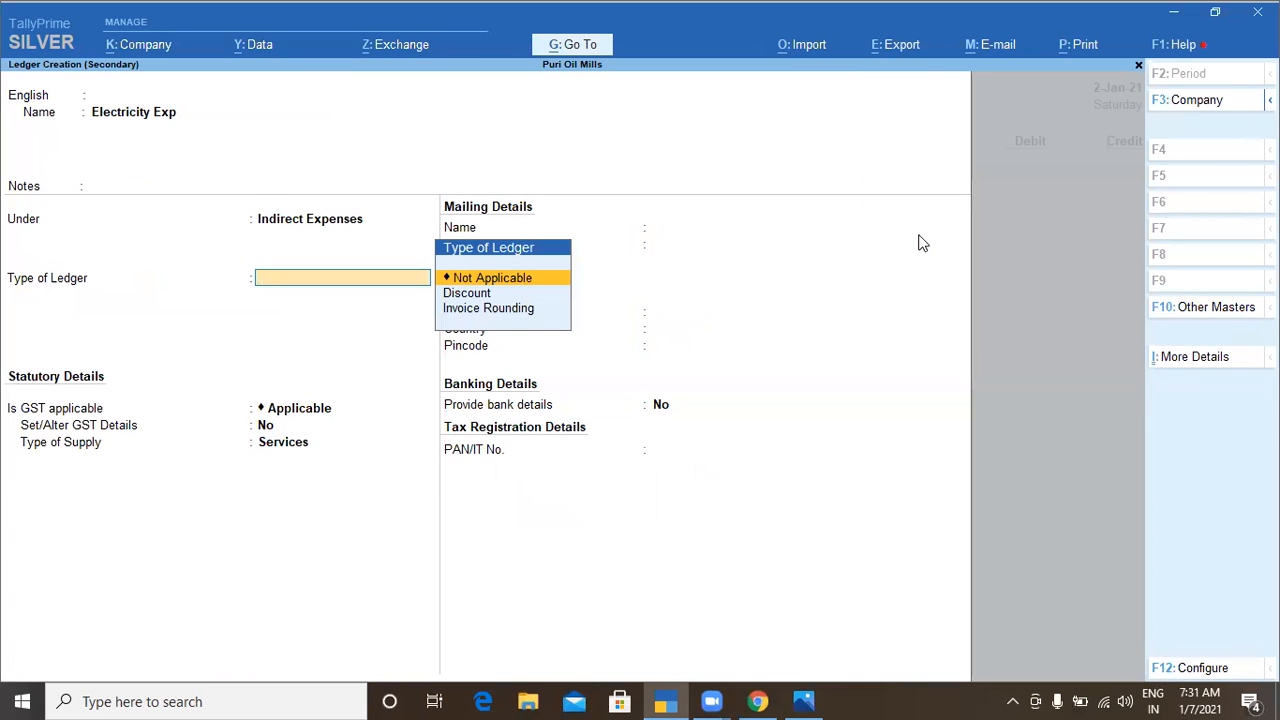
pyautogui.press('Return')
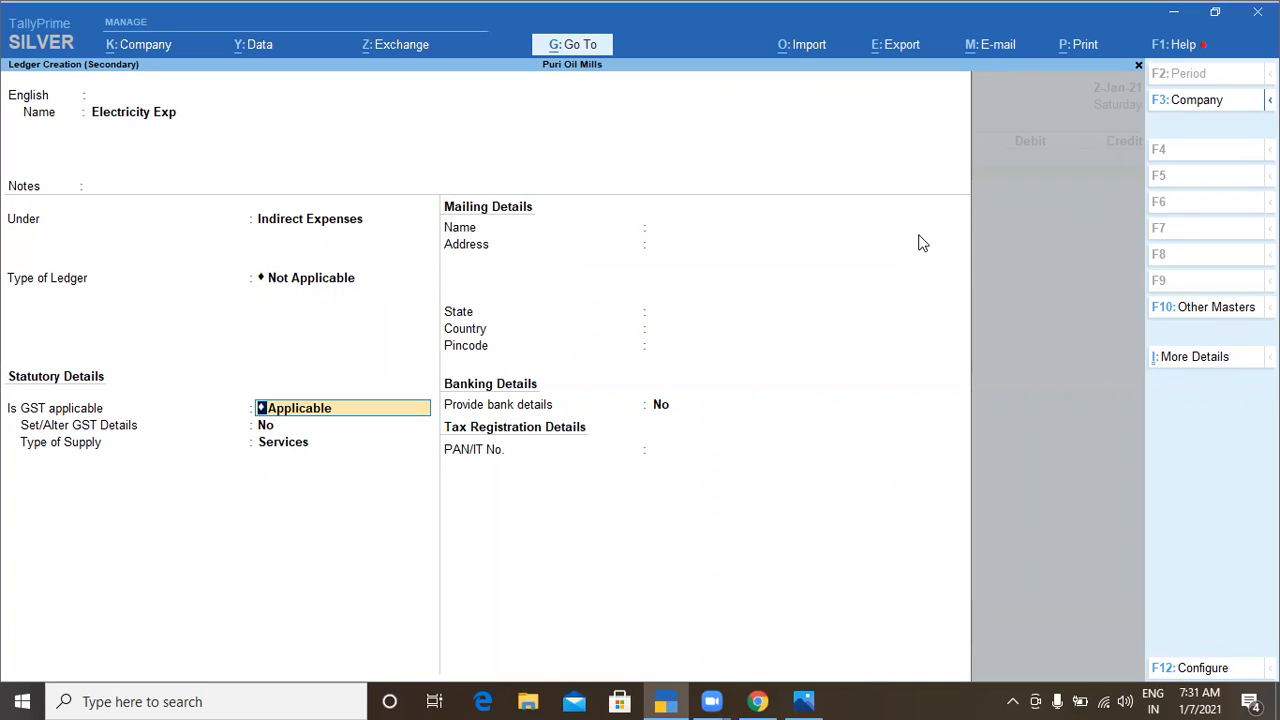
# - Keep GST applicable, set Set/Alter GST Details to Yes with the default details, and save the ledger with supply type Services
pyautogui.press('Return')
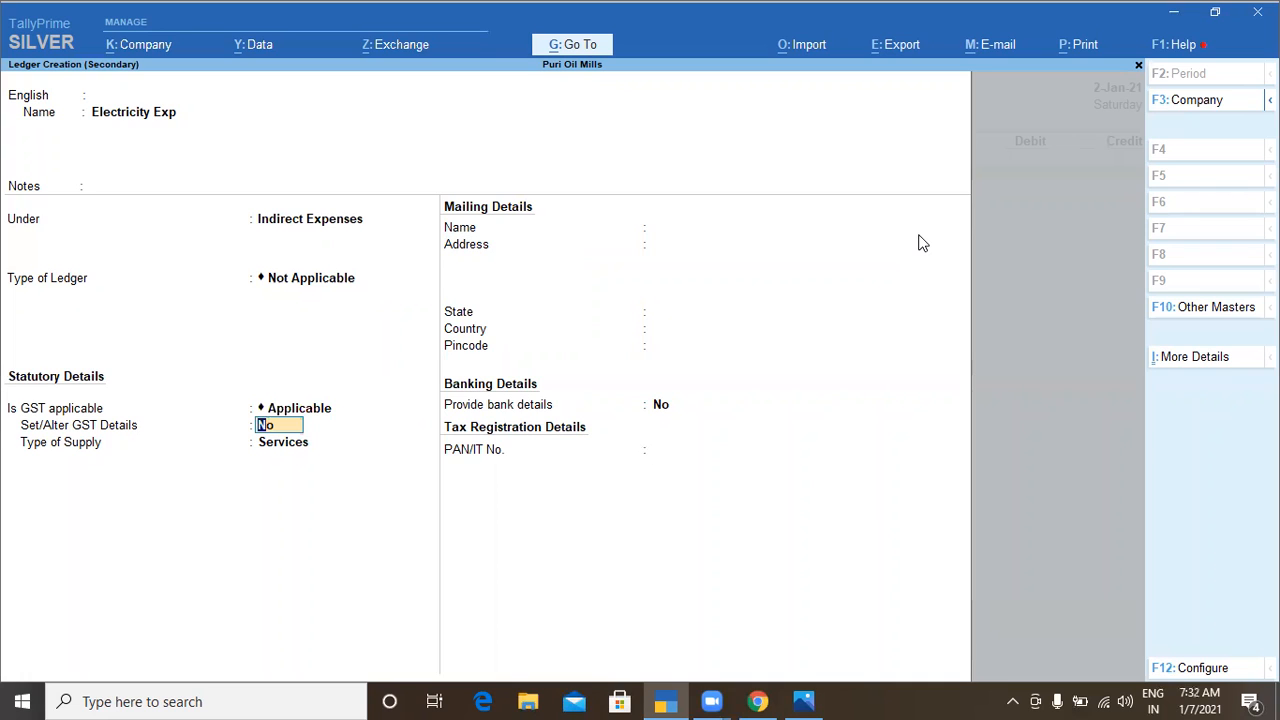
pyautogui.press('y')
pyautogui.press('Return')
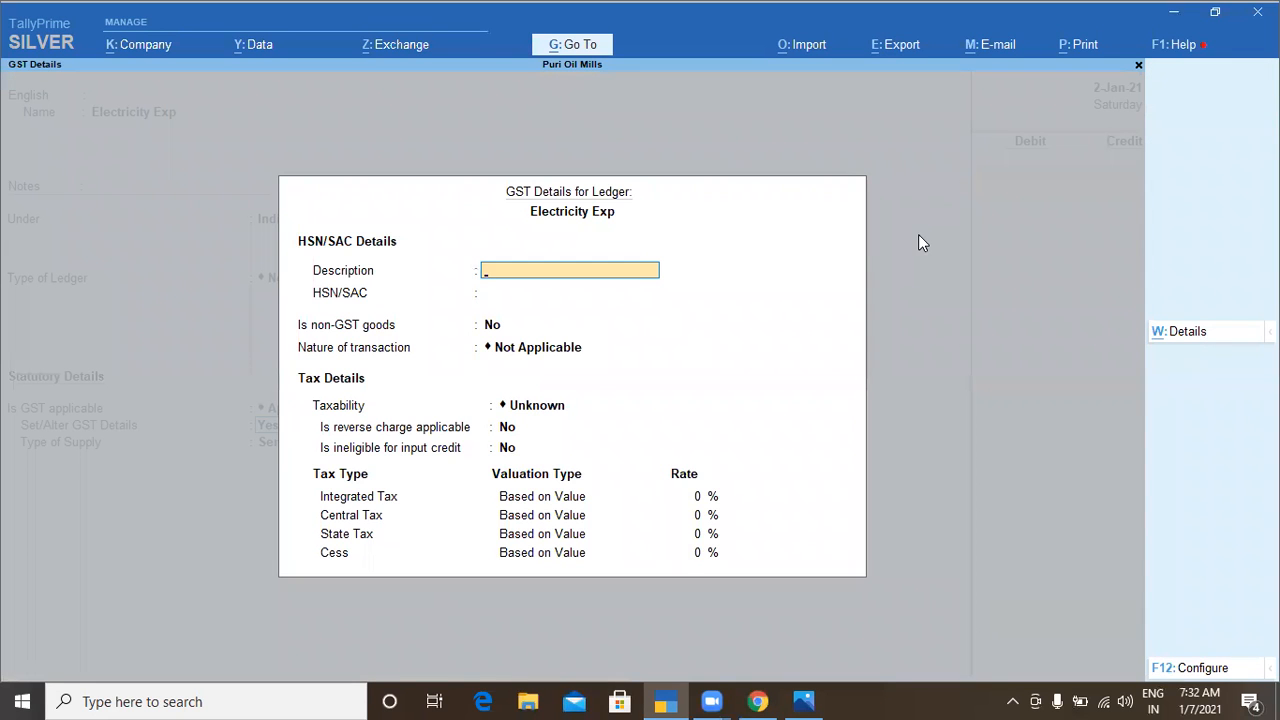
pyautogui.hotkey('ctrl', 'a')
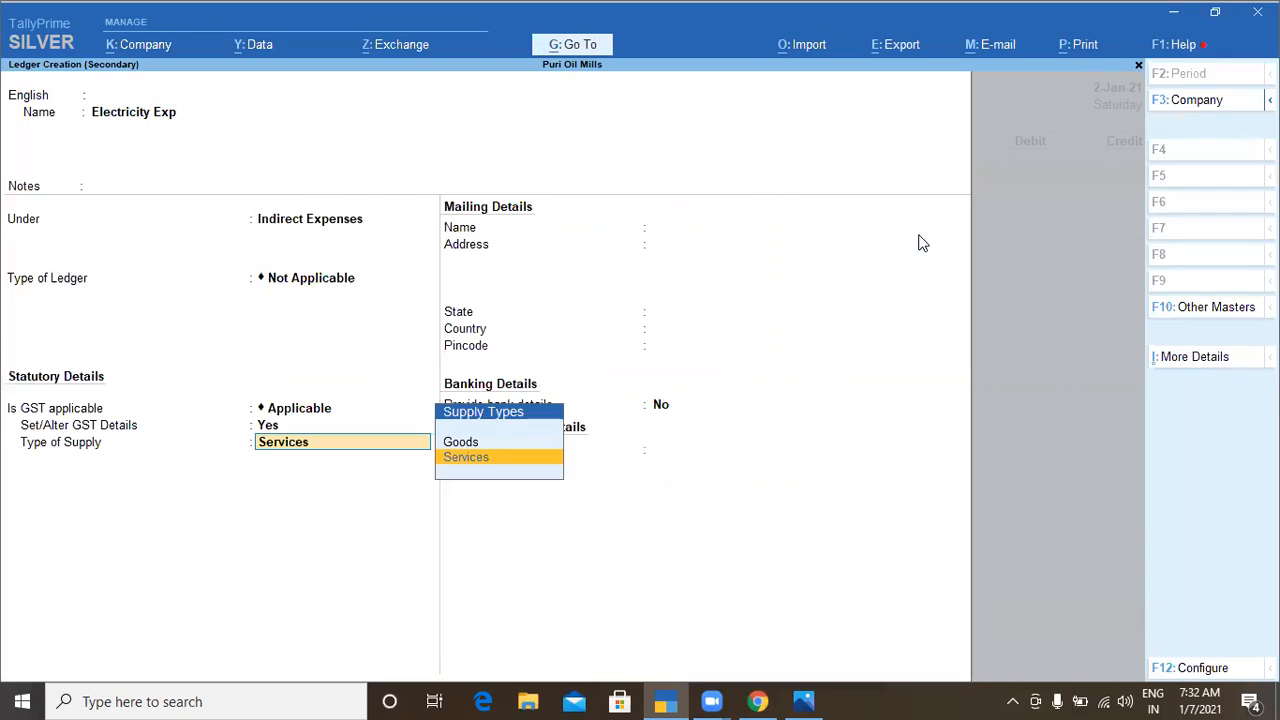
pyautogui.hotkey('ctrl', 'a')
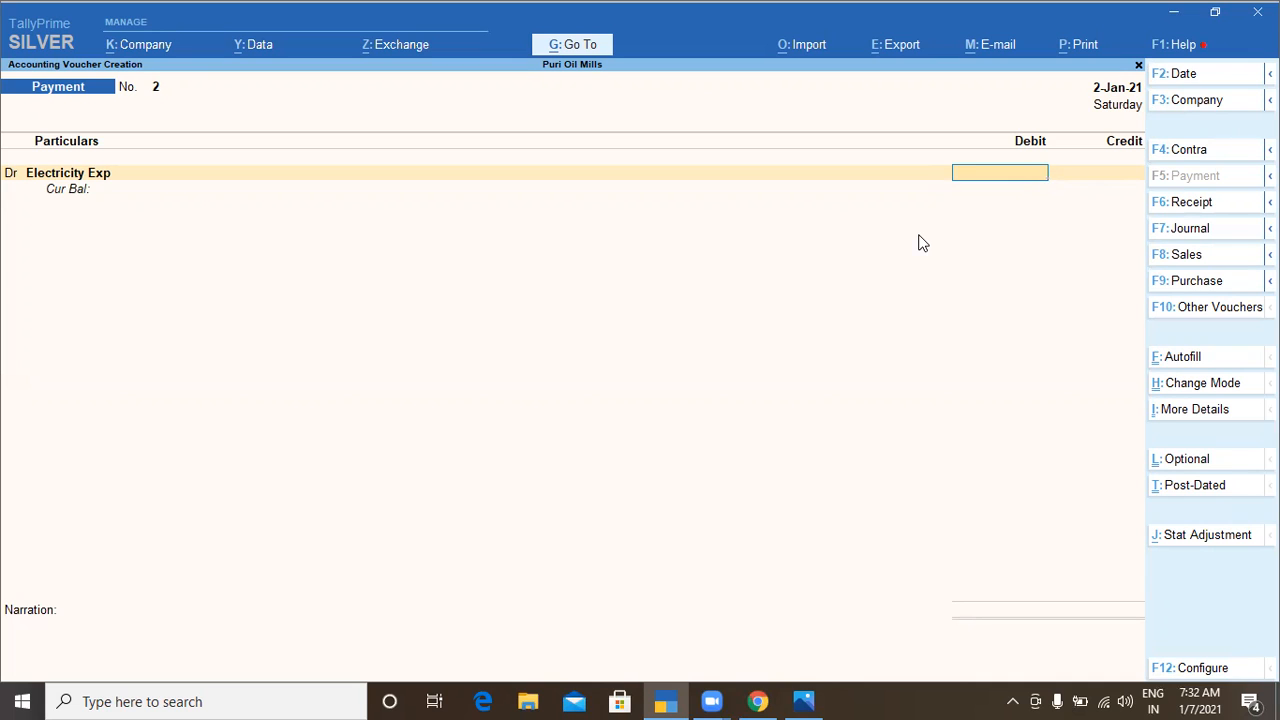
# - Debit Electricity Exp with 100.00 and credit State Bank of India with the same amount
pyautogui.write('00')
pyautogui.press('Return')
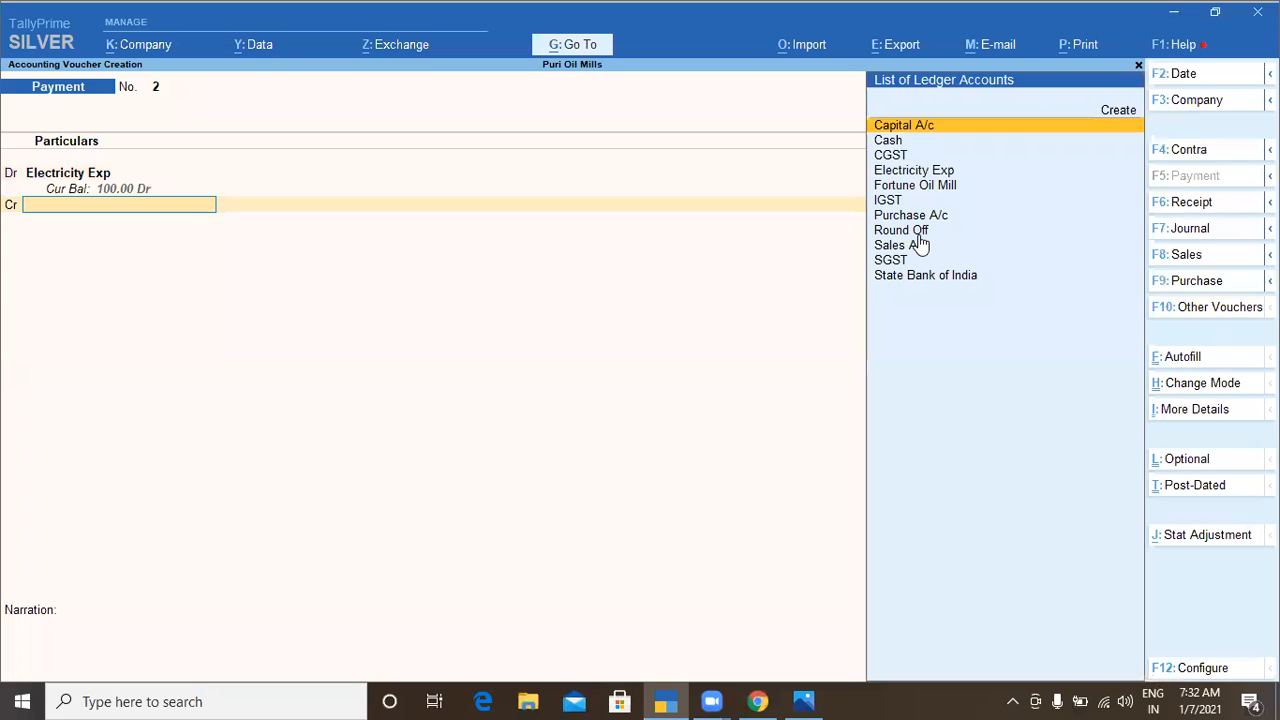
pyautogui.press('Down')
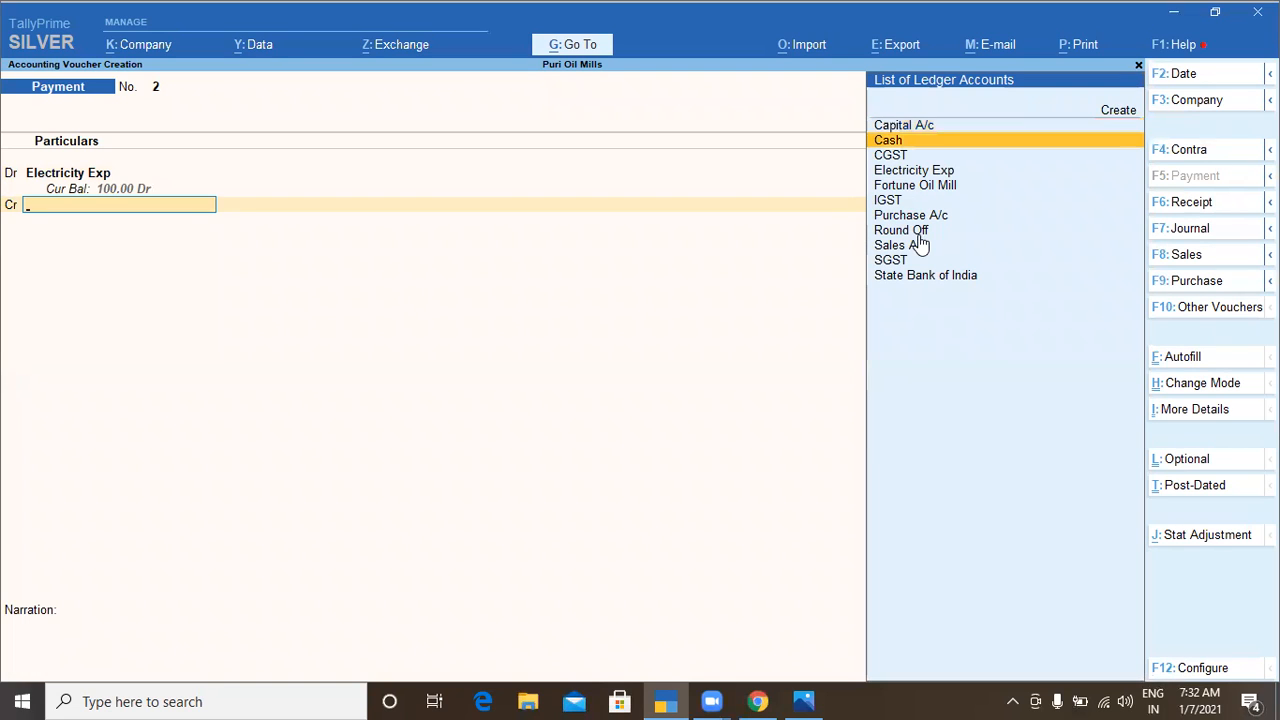
pyautogui.press('Down')
pyautogui.press('Down')
pyautogui.press('Down')
pyautogui.press('Down')
pyautogui.press('Down')
pyautogui.press('Down')
pyautogui.press('Down')
pyautogui.press('Down')
pyautogui.press('Down')
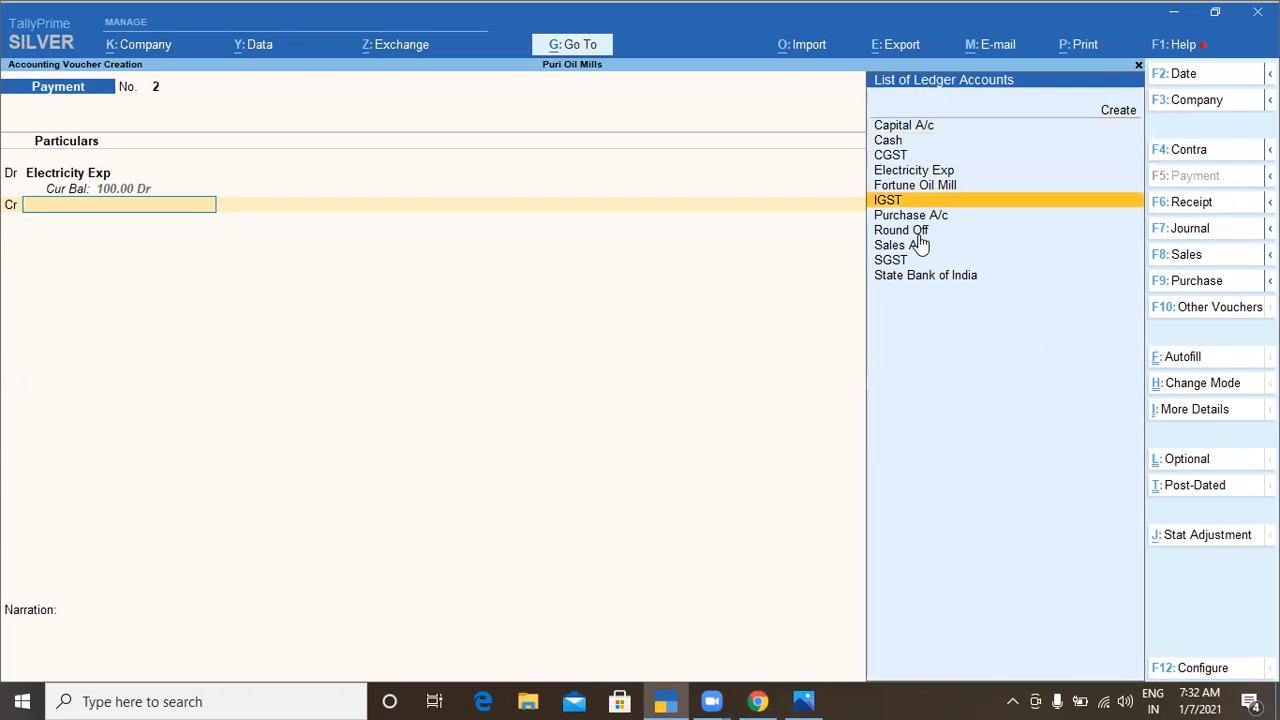
pyautogui.press('Return')
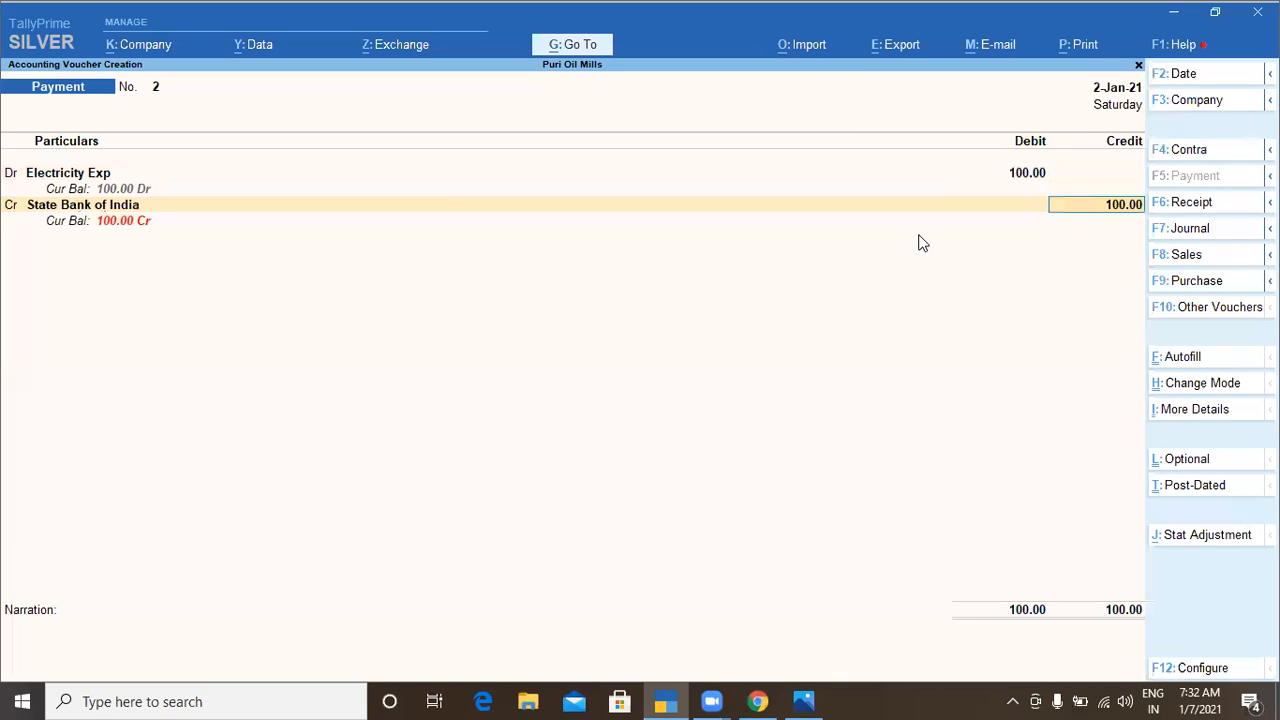
pyautogui.press('Return')
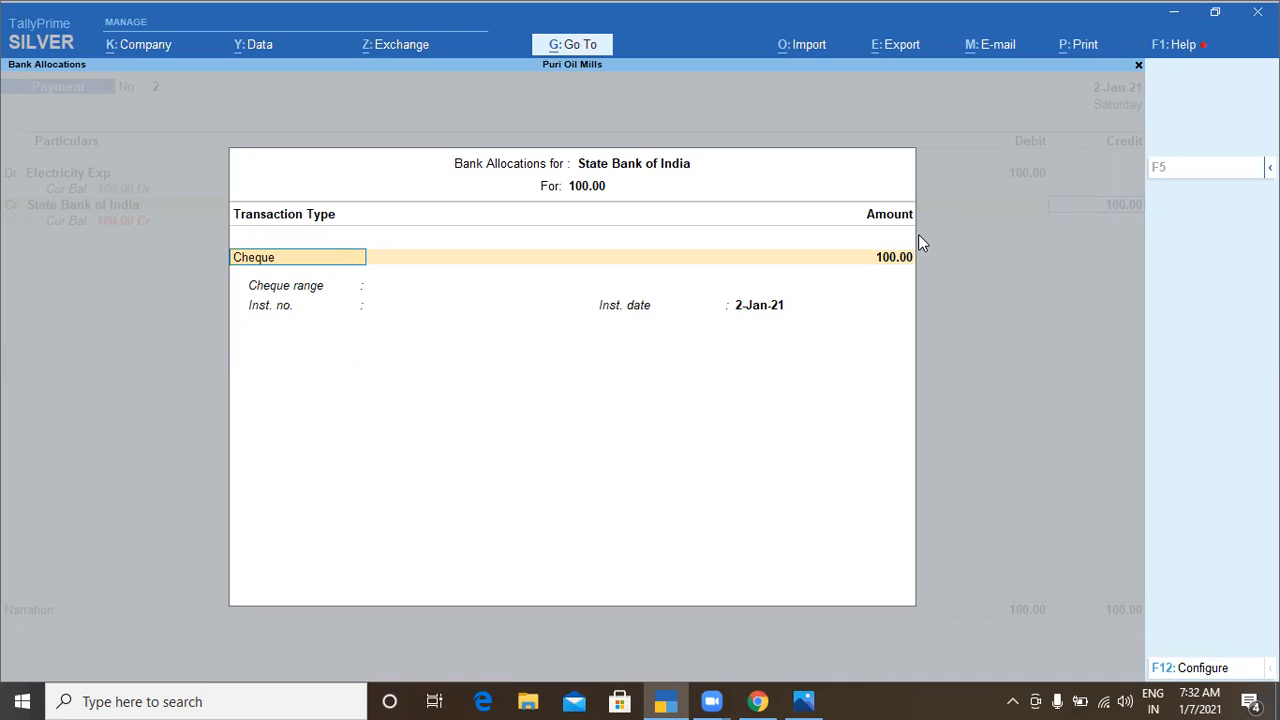
# - Change the State Bank of India allocation's transaction type from the expanded list of types to e-Fund Transfer
pyautogui.press('BackSpace')
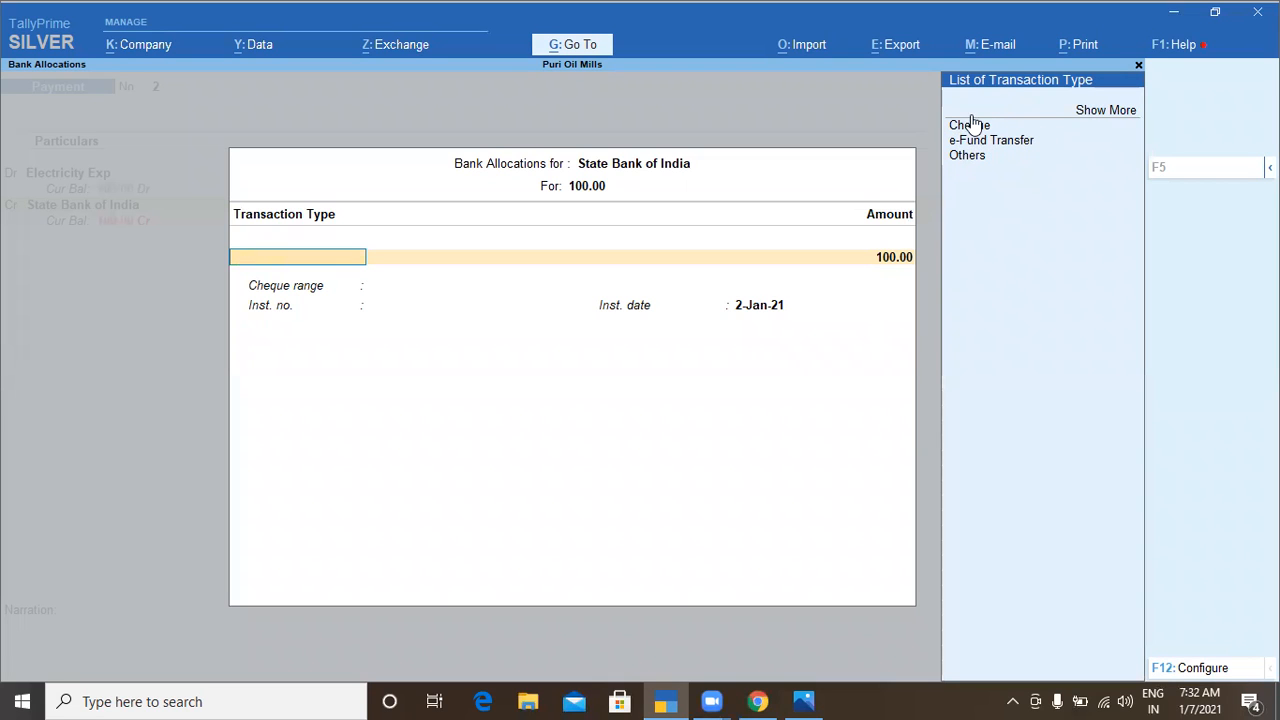
pyautogui.click(1103, 112)
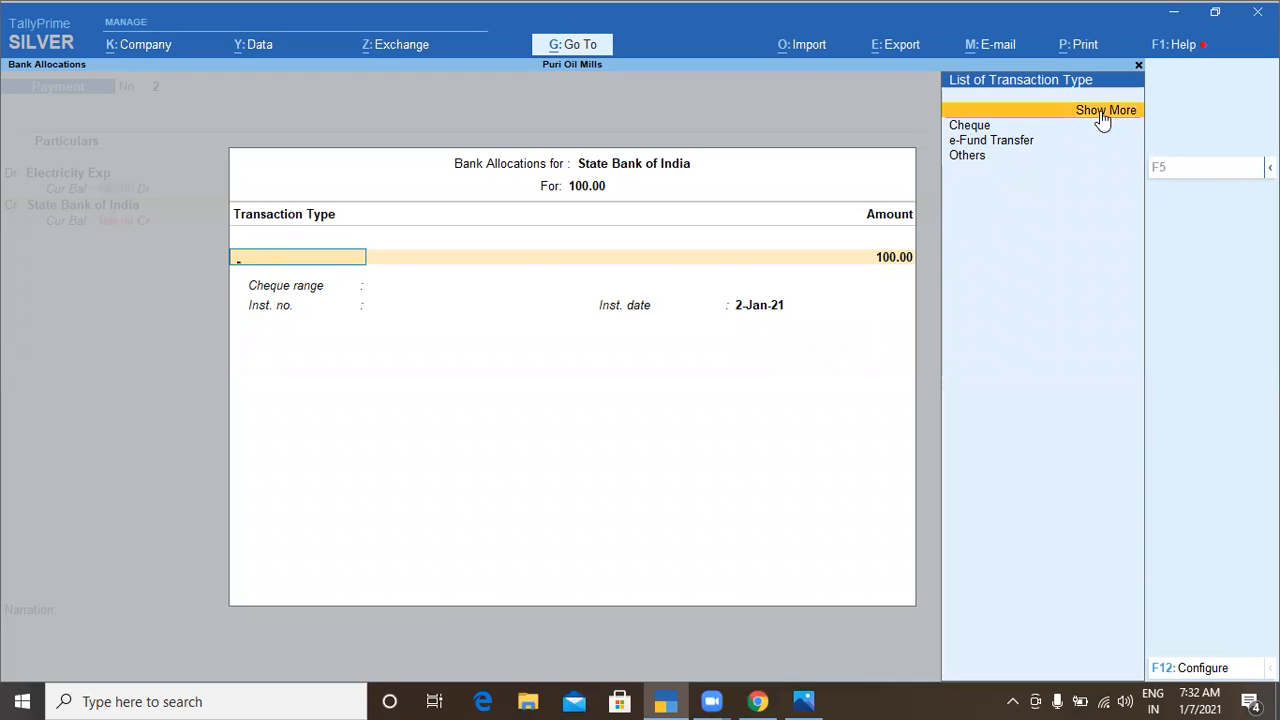
pyautogui.click(1101, 117)
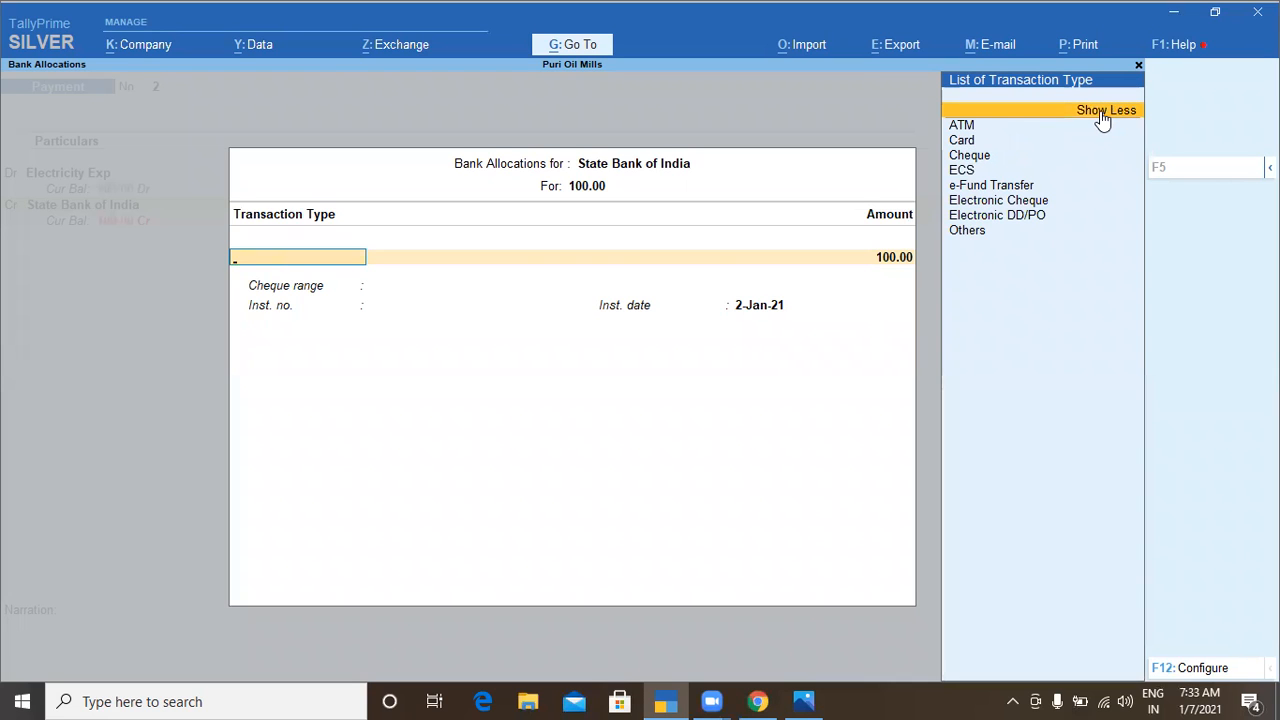
pyautogui.press('Down')
pyautogui.press('Down')
pyautogui.press('Down')
pyautogui.press('Down')
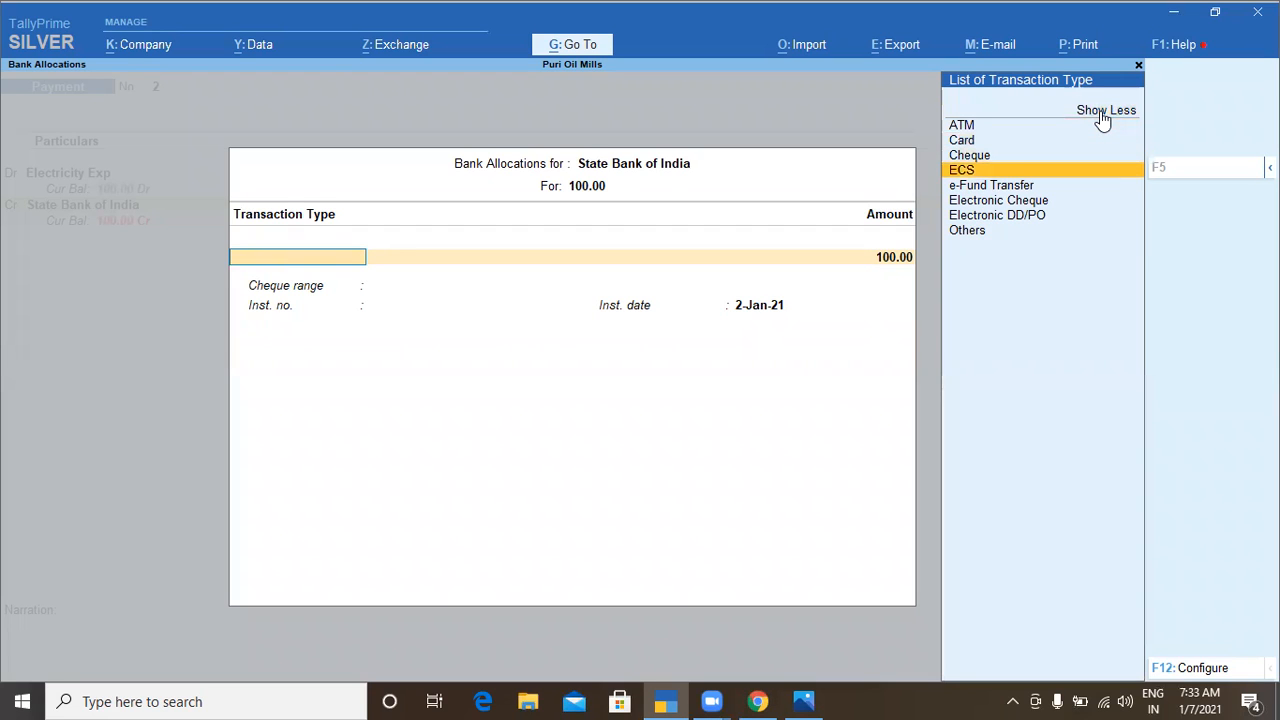
pyautogui.press('Down')
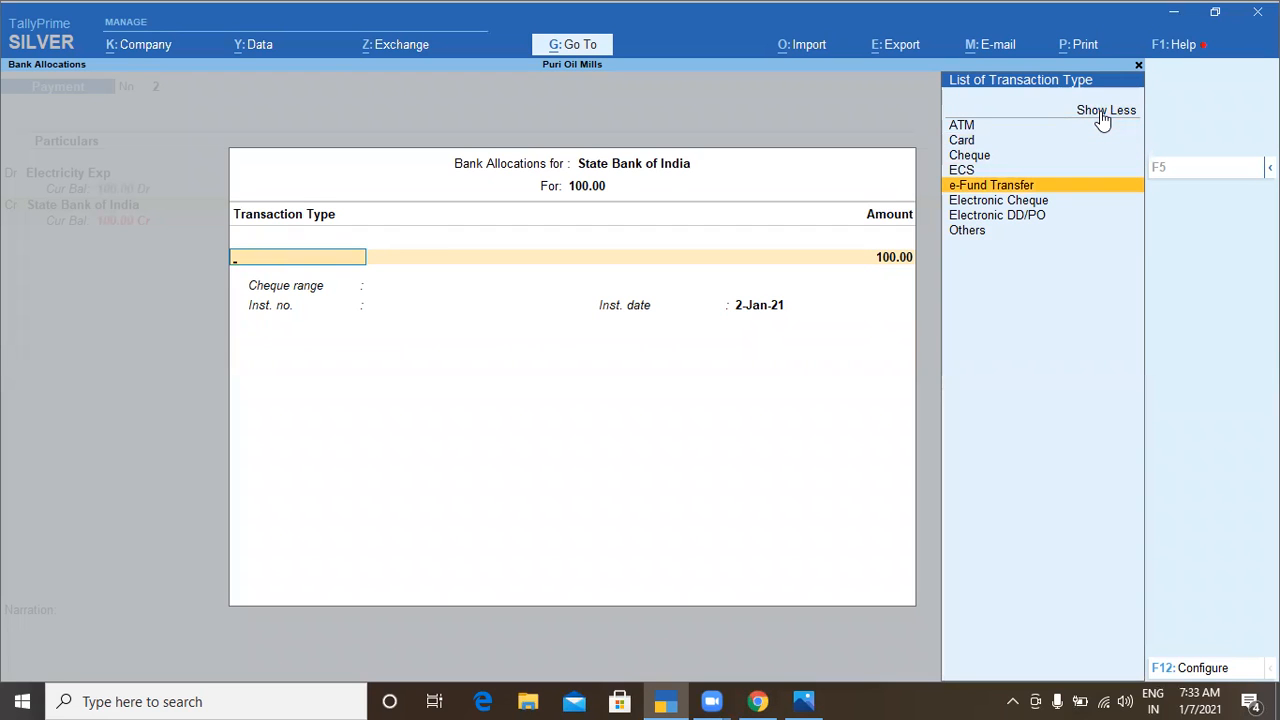
pyautogui.press('Return')
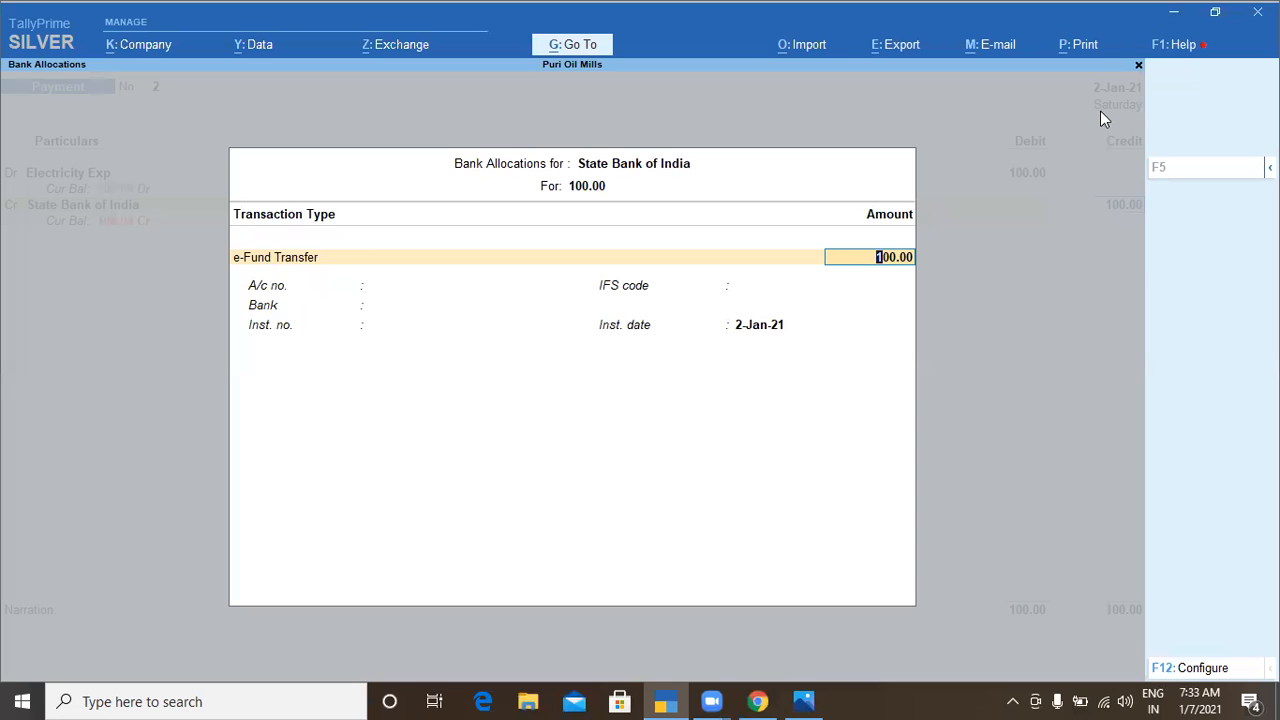
# - Keep the allocation amount and date, leave the transfer's bank details and the narration blank, and save the electricity payment voucher
pyautogui.press('Return')
pyautogui.press('Return')
pyautogui.press('Return')
pyautogui.press('Return')
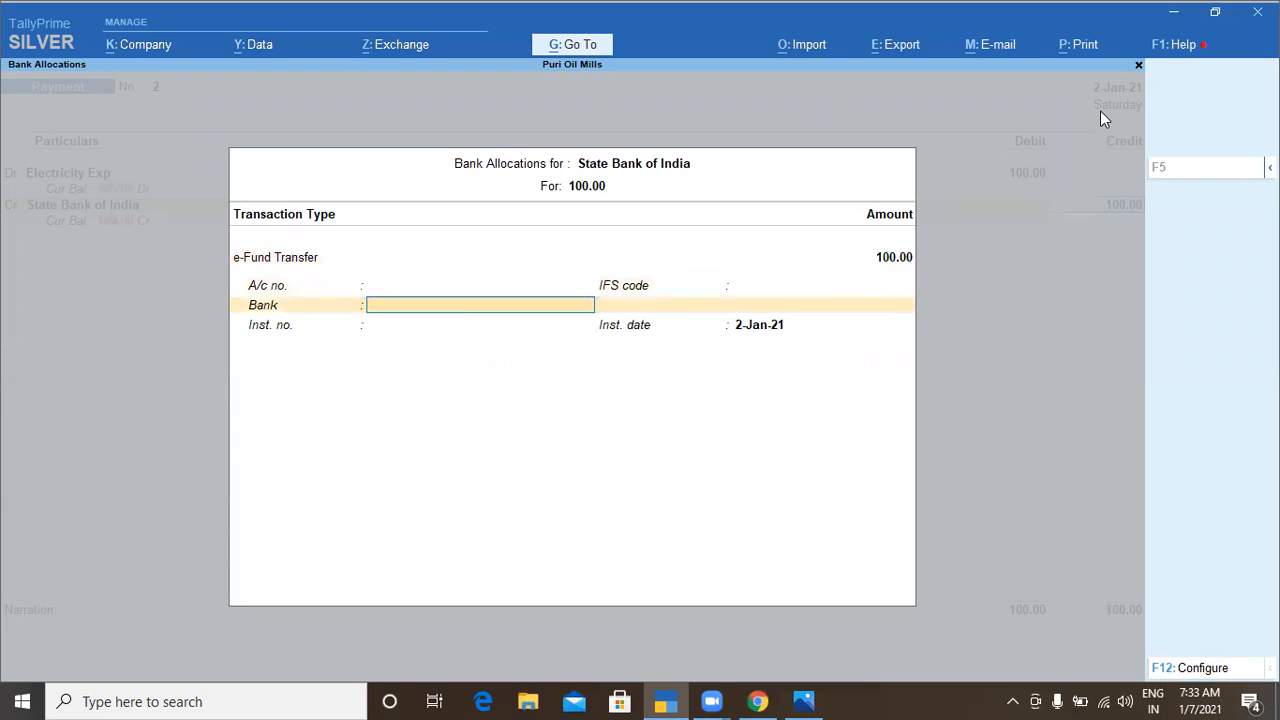
pyautogui.press('Return')
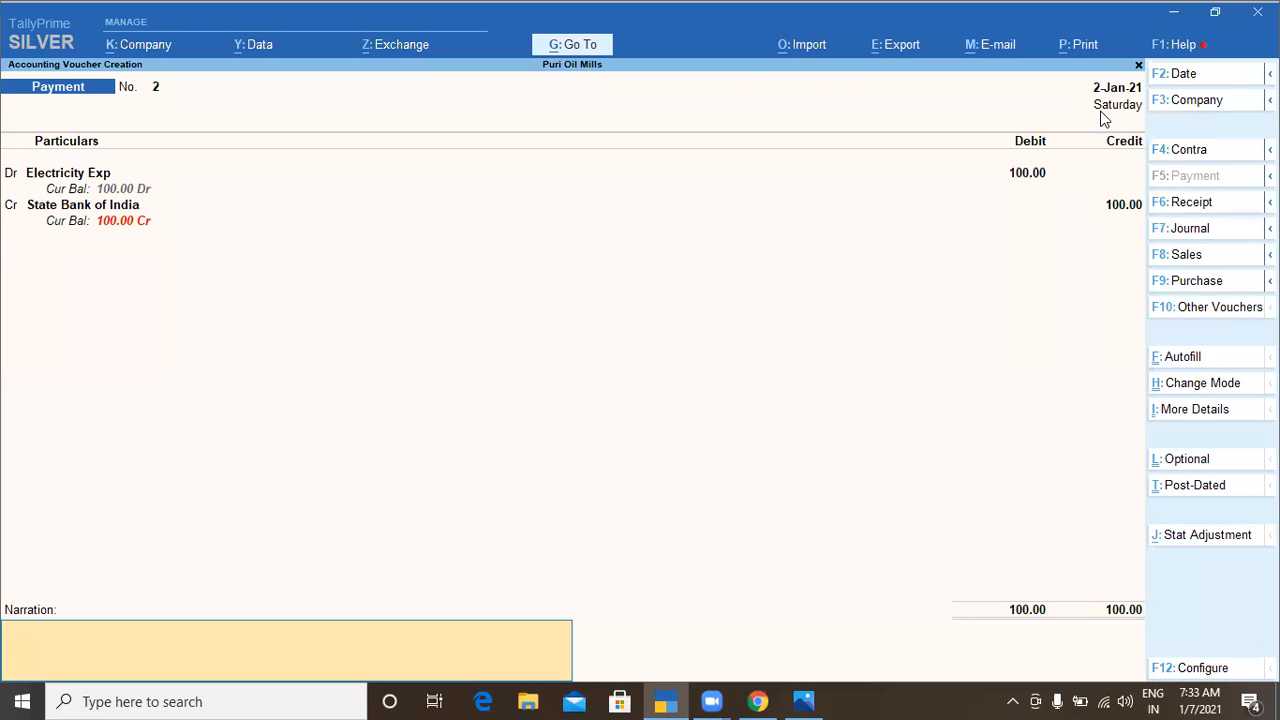
pyautogui.press('Return')
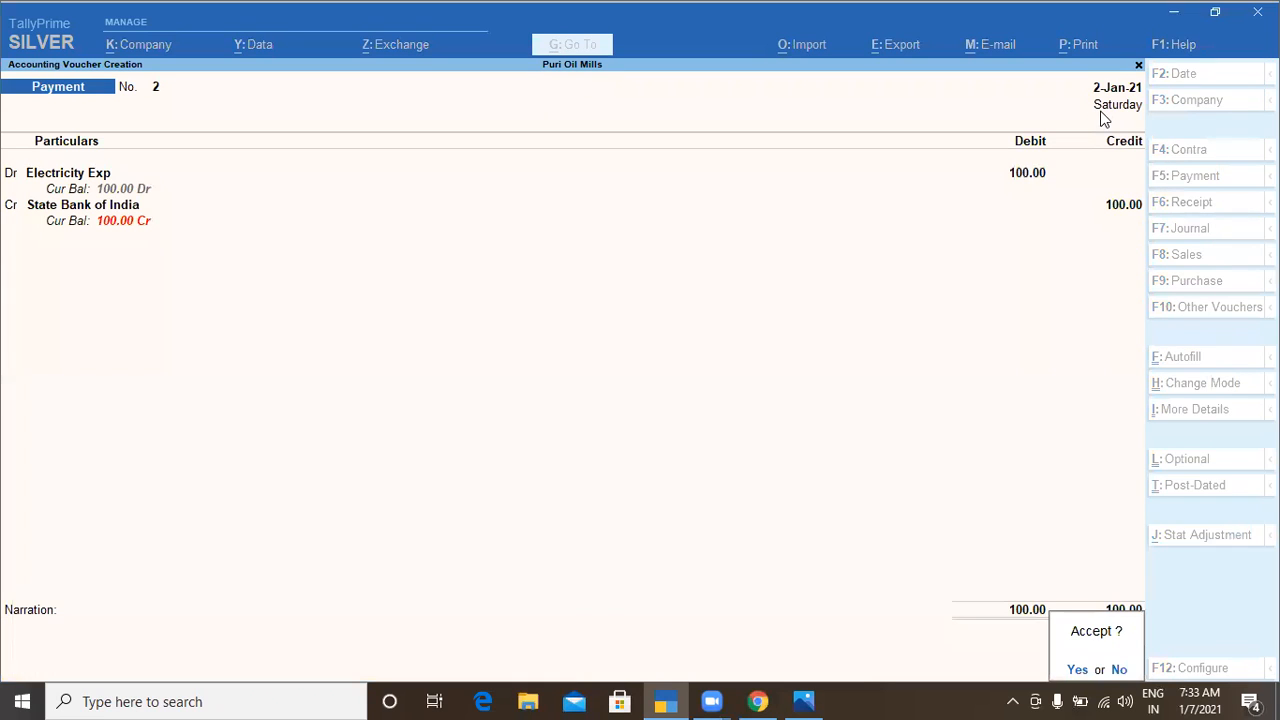
pyautogui.press('Return')
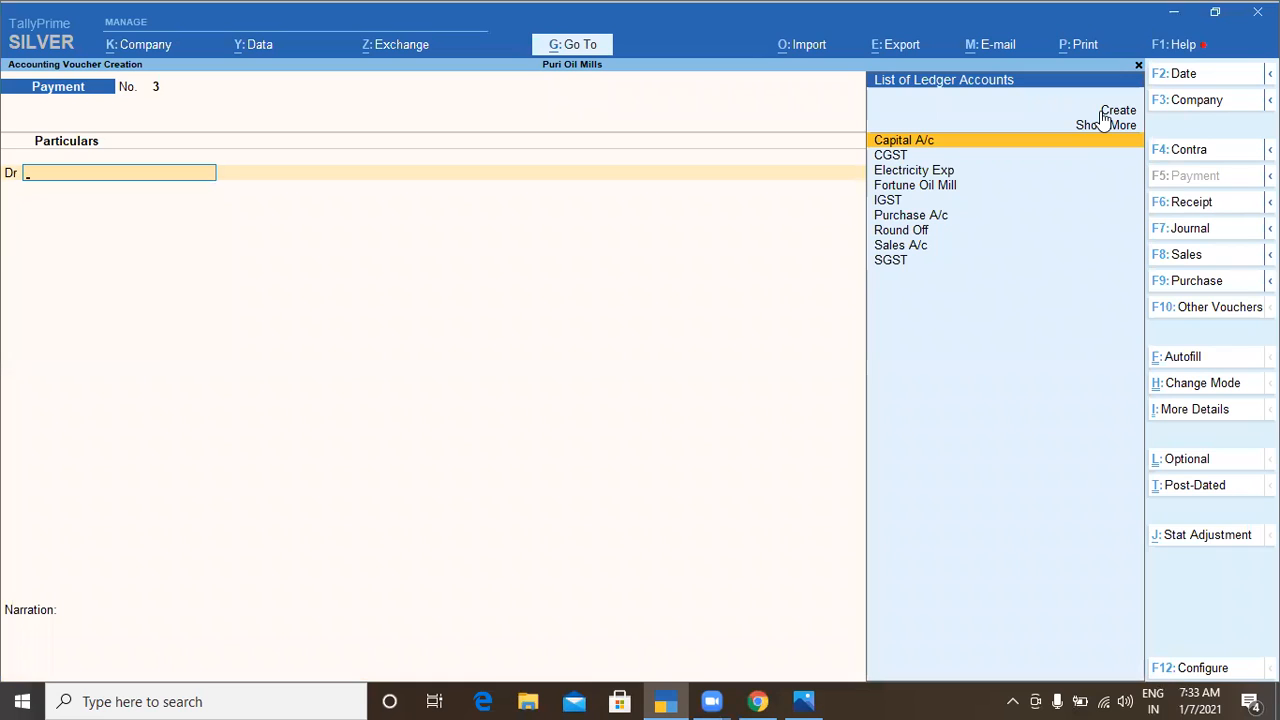